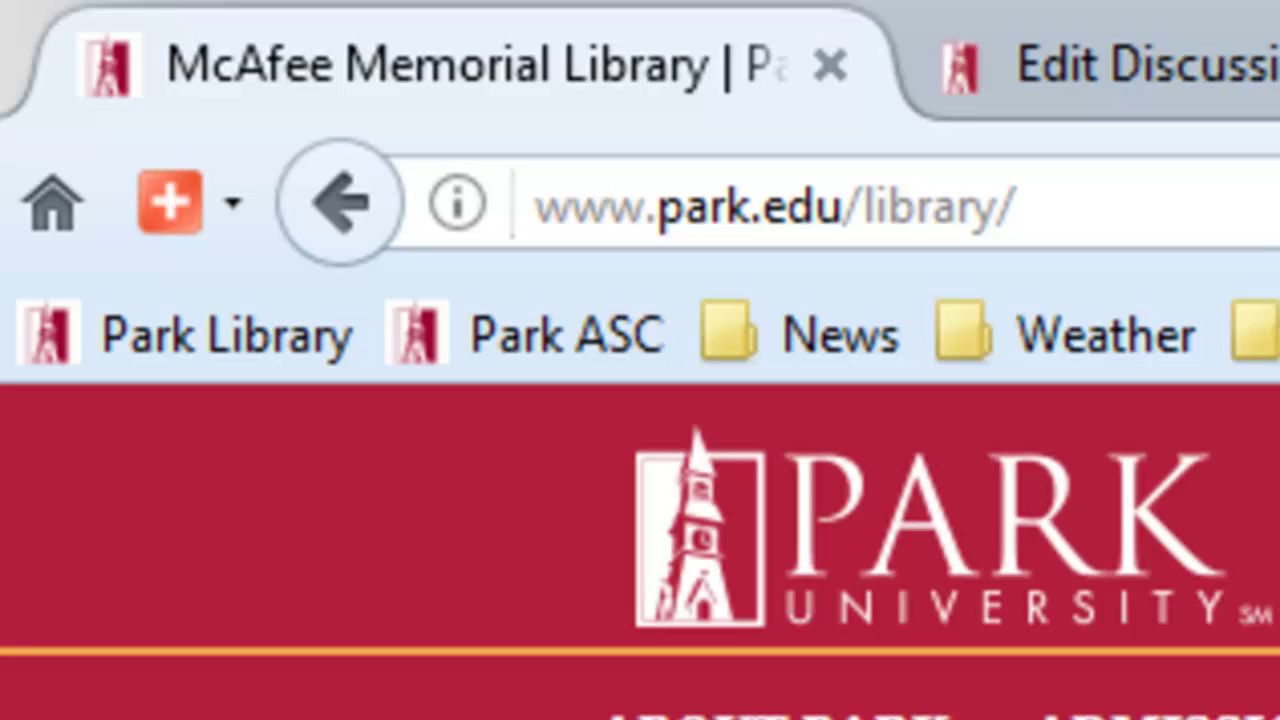
Open the A-Z database list from the McAfee Memorial Library page
left_click(1120, 200)
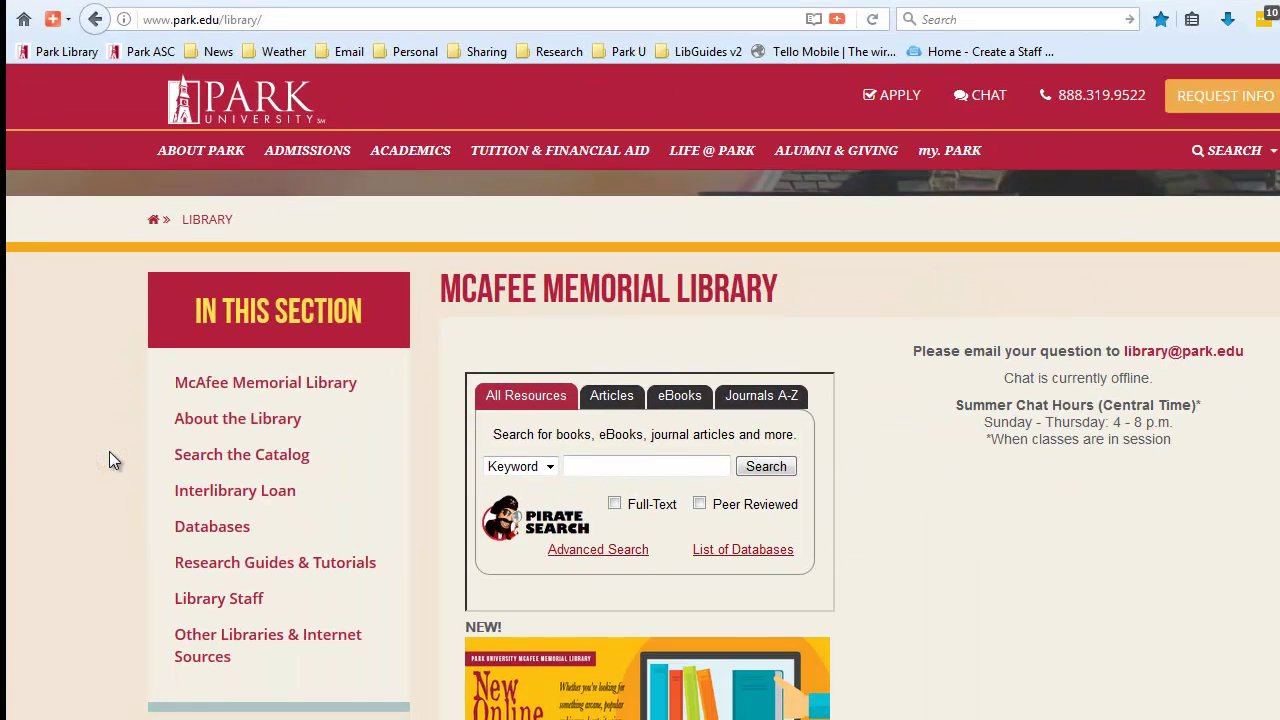
scroll(110, 452, "down", 2)
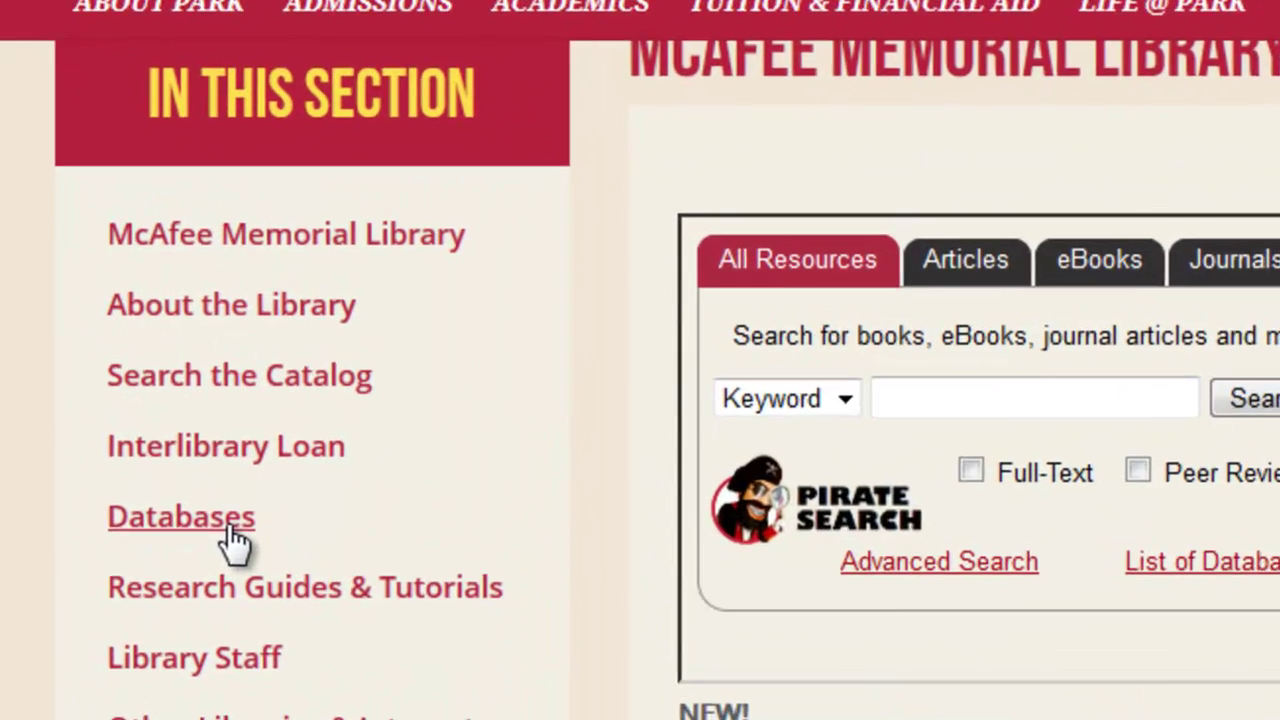
left_click(226, 568)
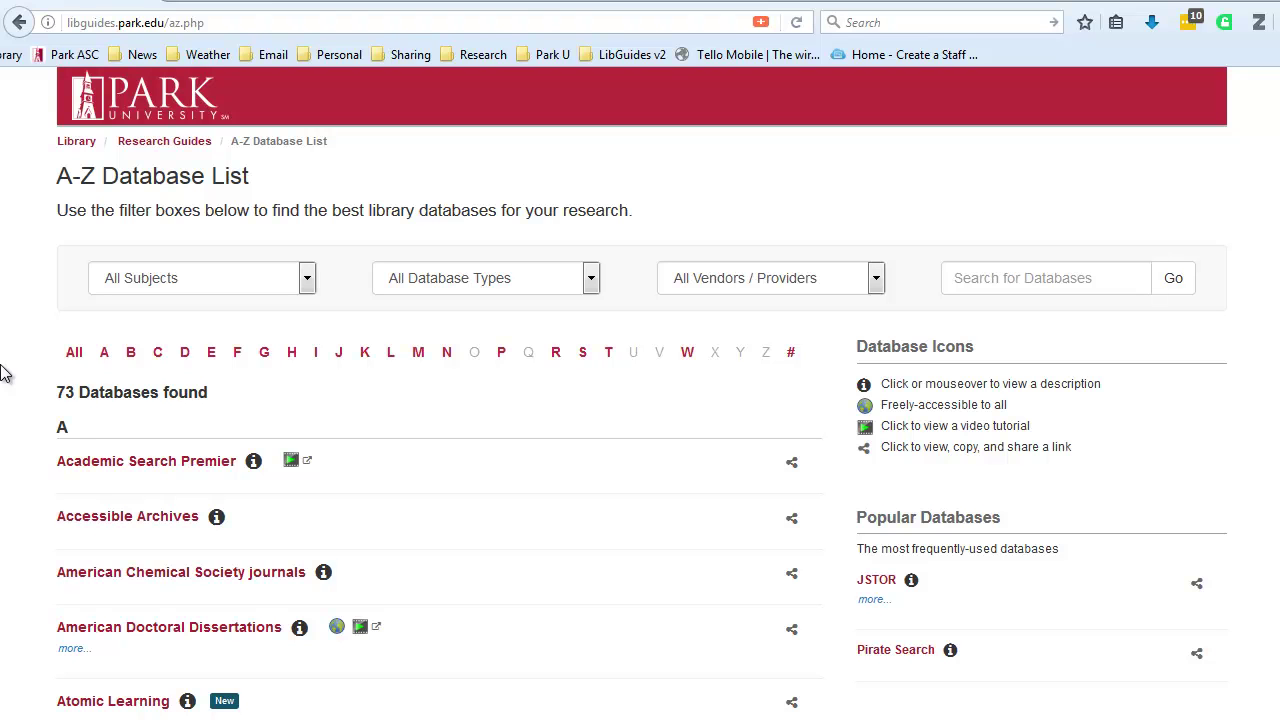
Filter the database list to the letter F and open Films on Demand
left_click(238, 353)
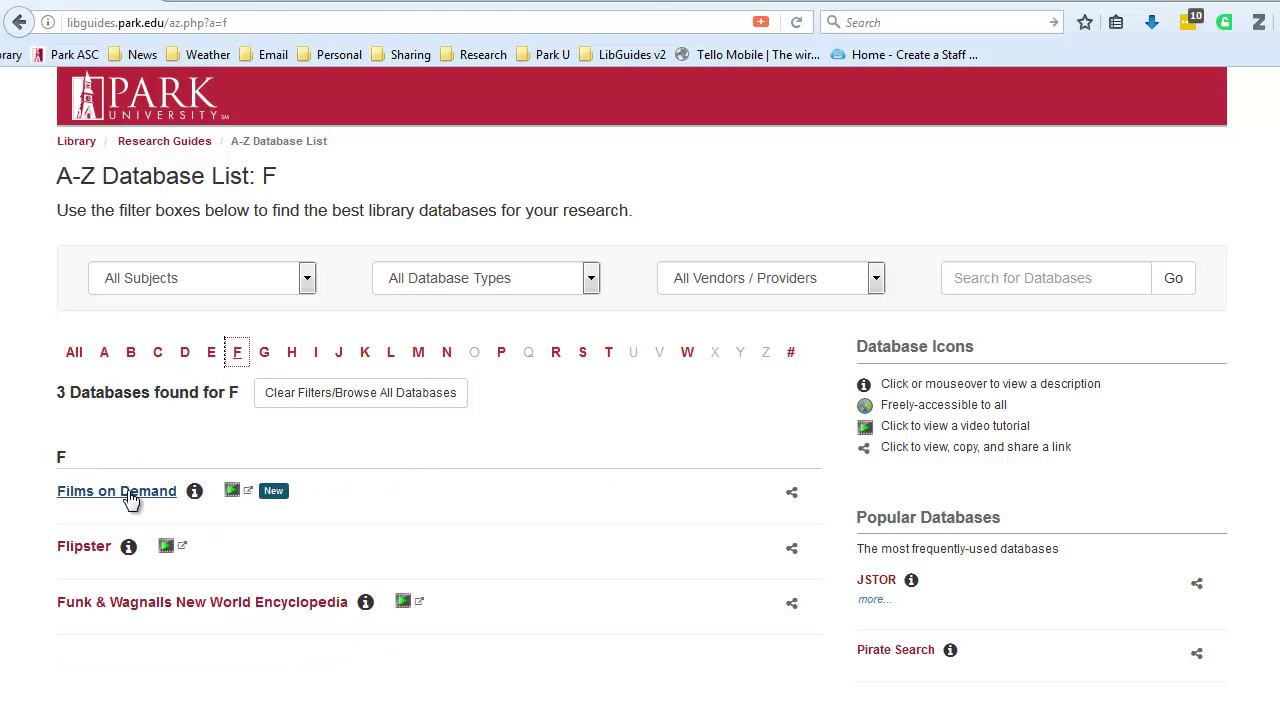
left_click(130, 496)
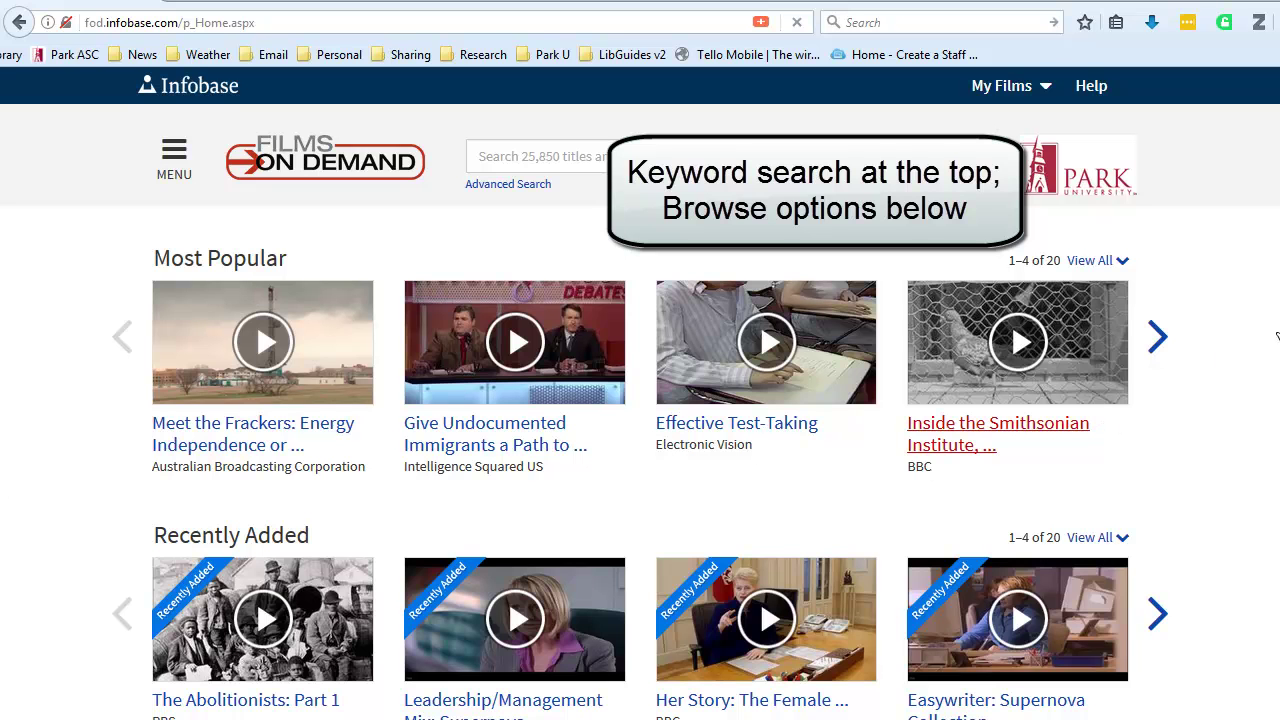
Expand the Browse Subjects section on the Films on Demand home page to show all subjects
scroll(640, 393, "down", 1)
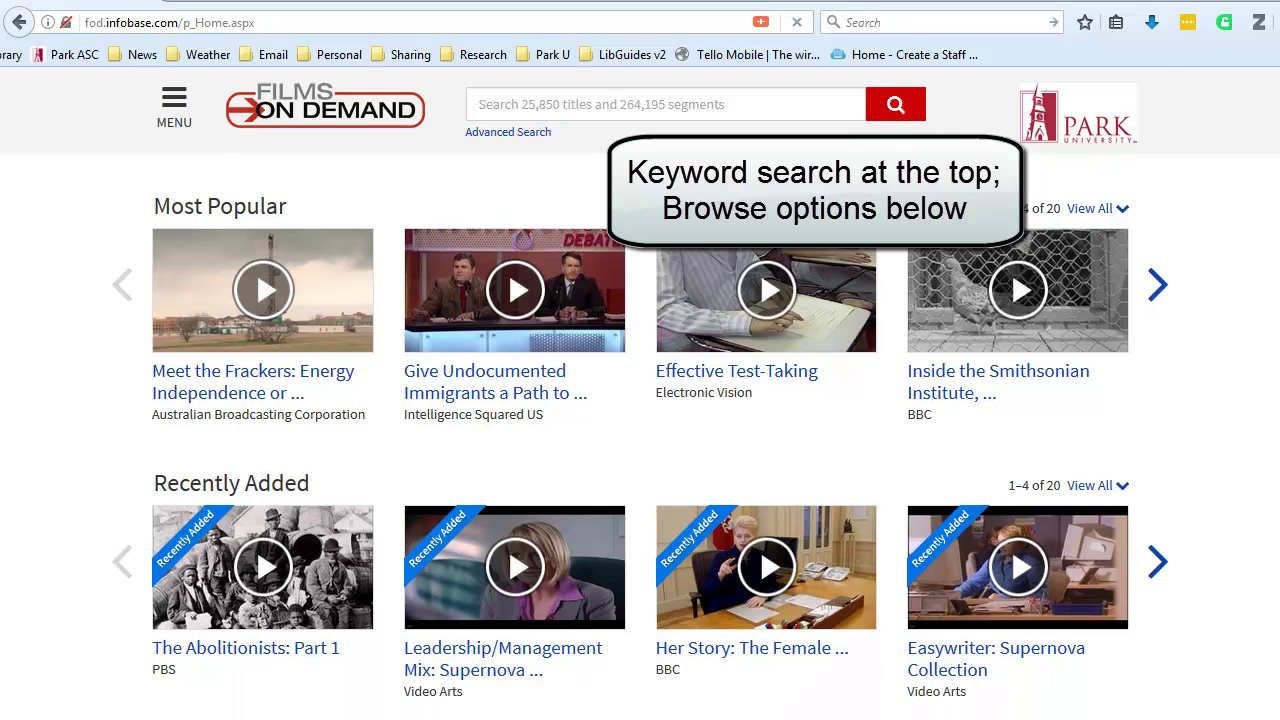
scroll(640, 393, "down", 4)
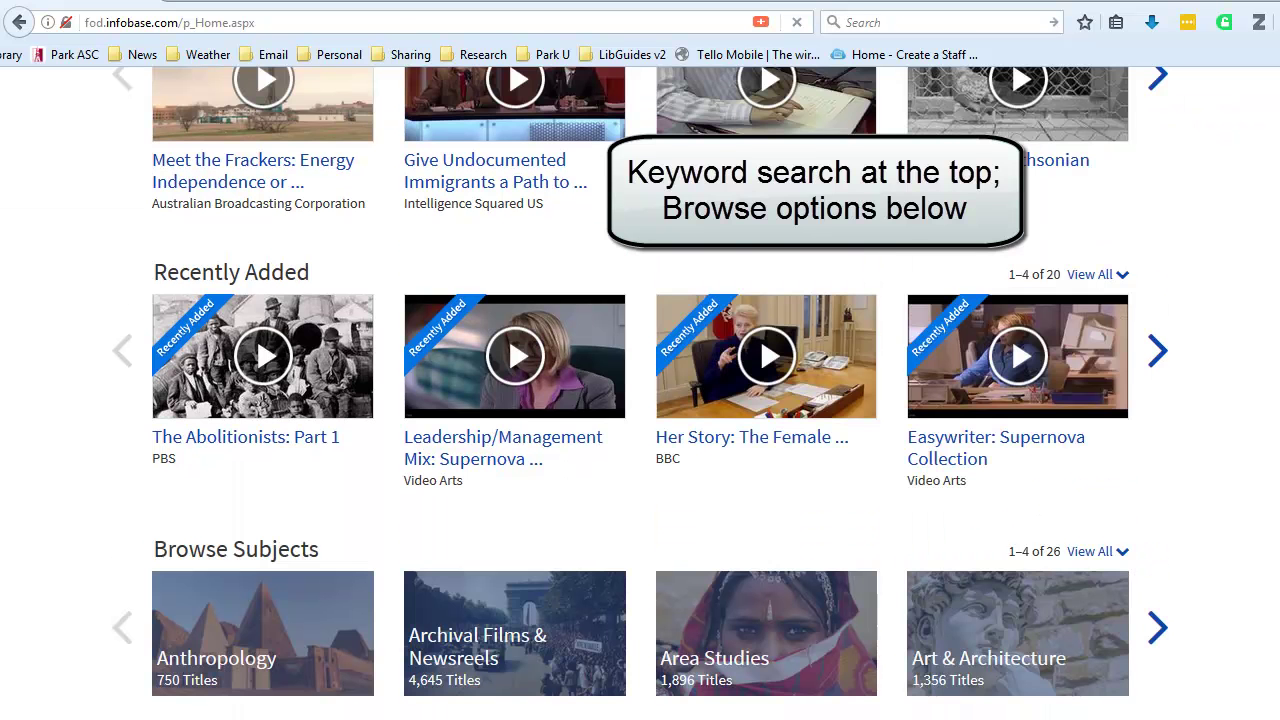
scroll(640, 380, "down", 1)
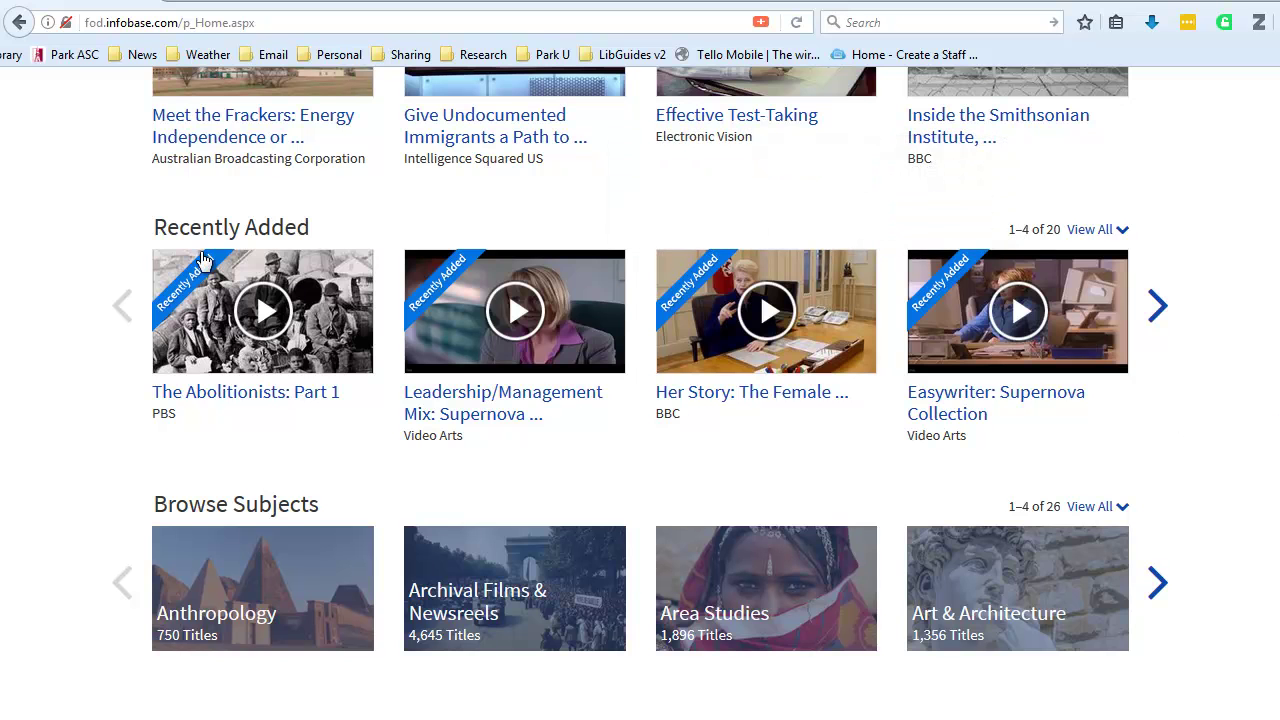
scroll(107, 493, "down", 2)
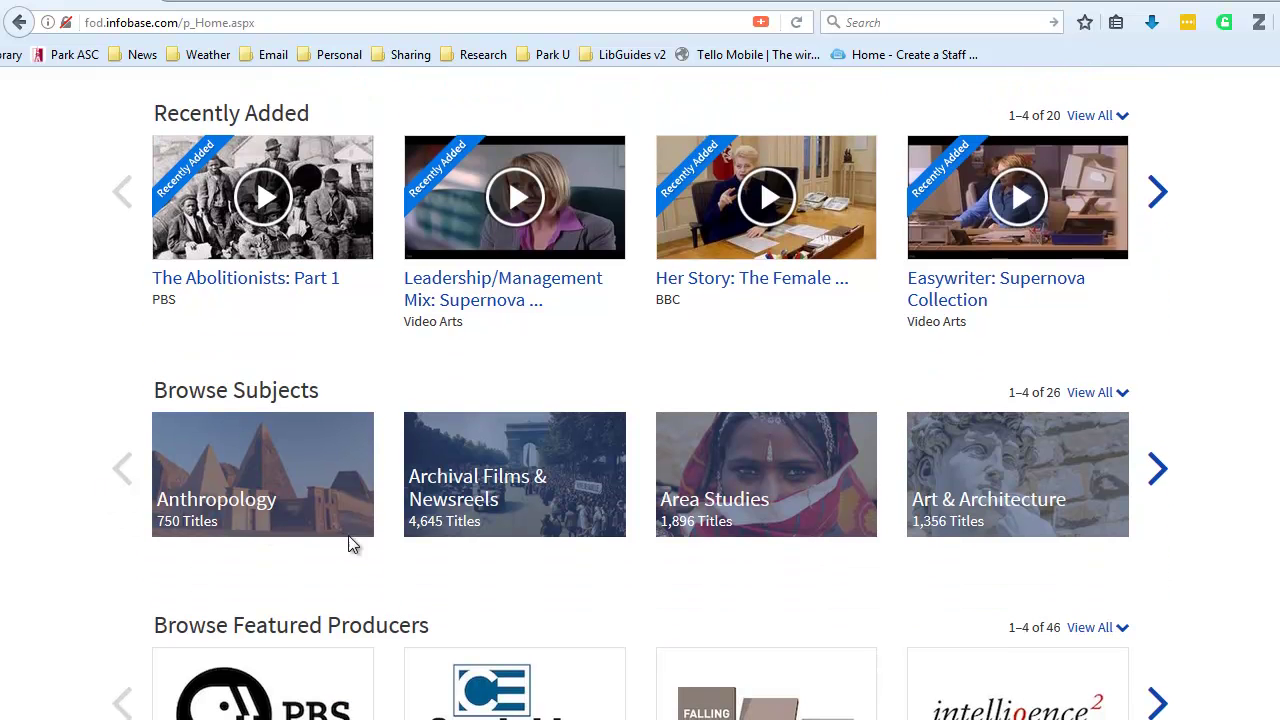
scroll(1224, 510, "down", 2)
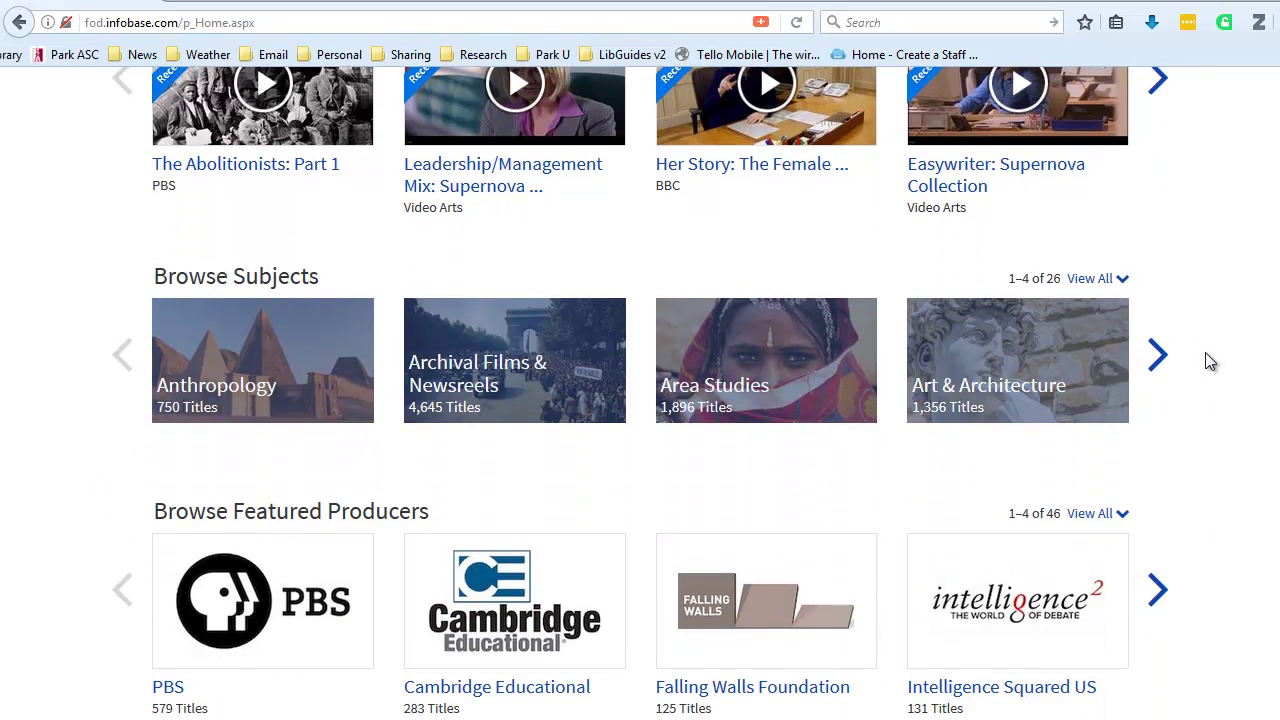
left_click(1093, 283)
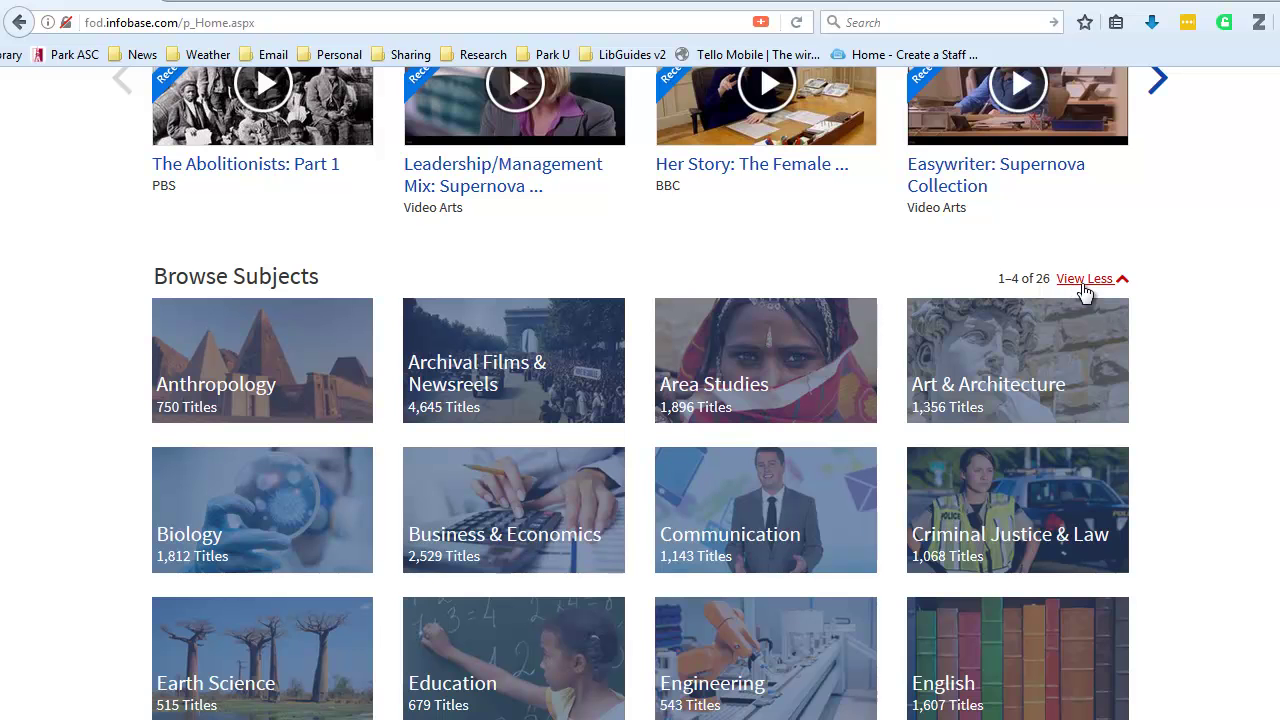
Open the Business & Economics subject from the expanded subject list
scroll(1128, 315, "down", 2)
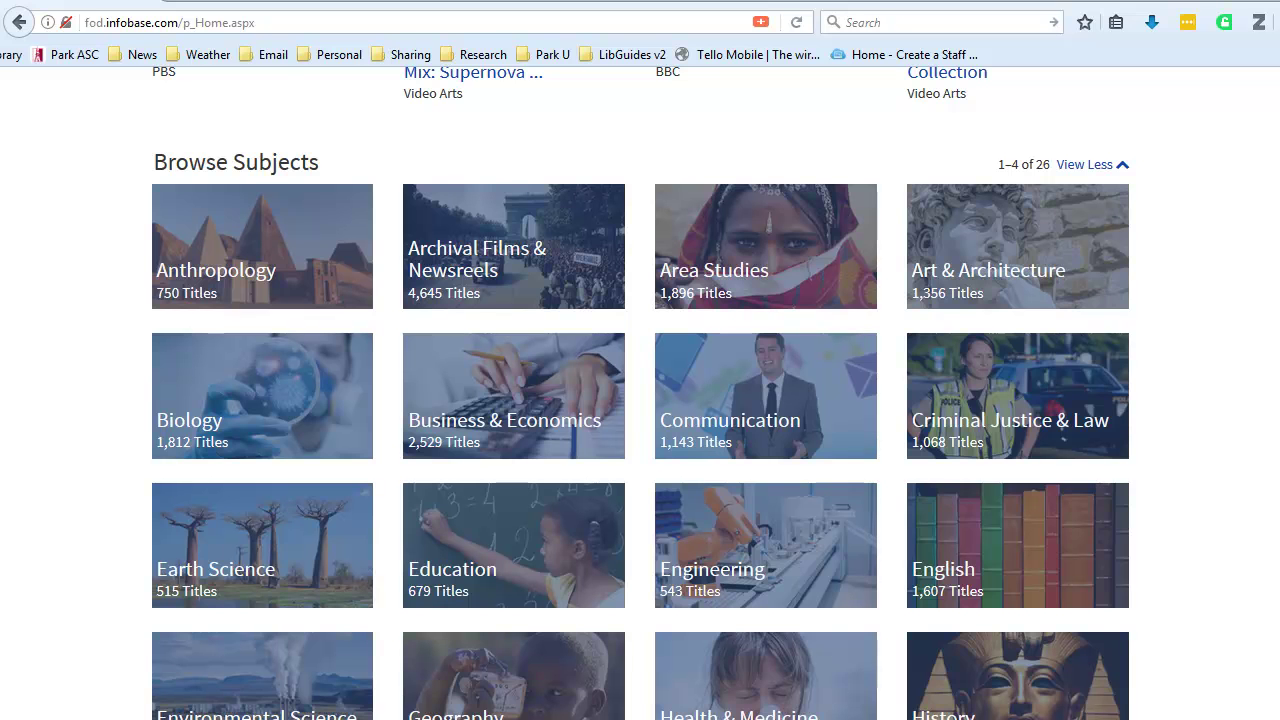
scroll(839, 273, "down", 2)
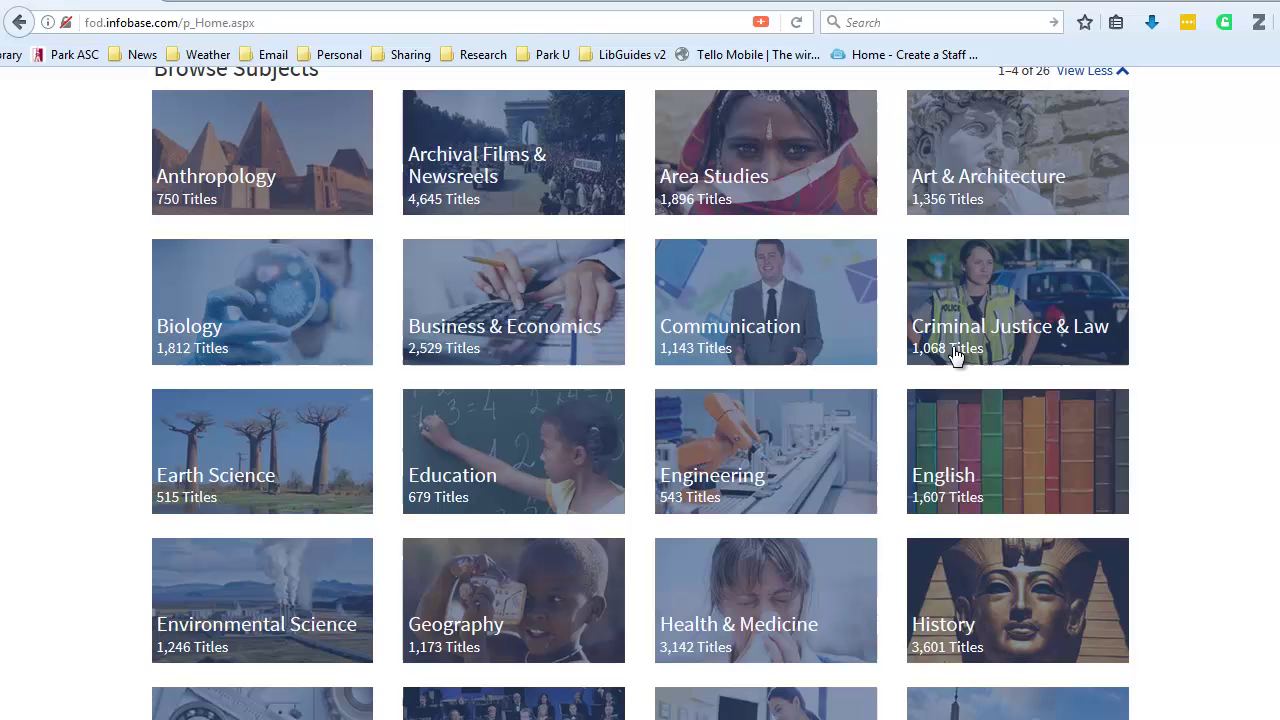
scroll(955, 355, "down", 4)
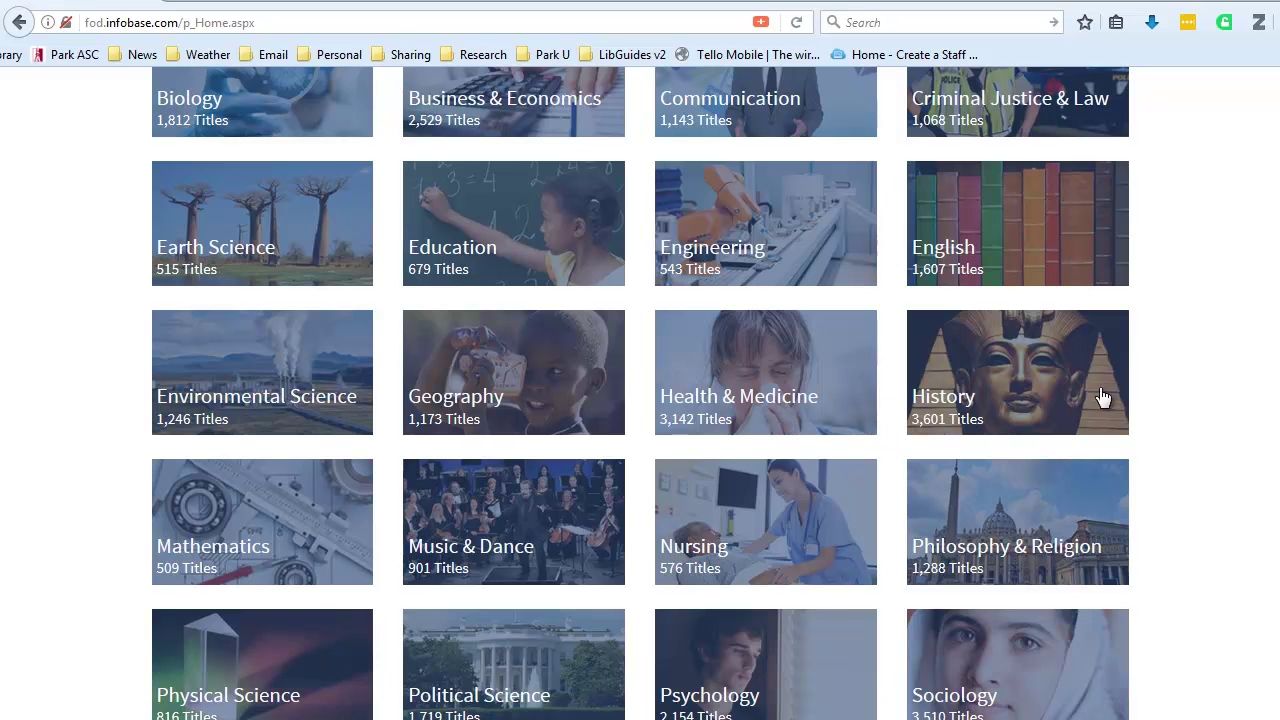
scroll(1095, 410, "up", 2)
scroll(1089, 409, "up", 5)
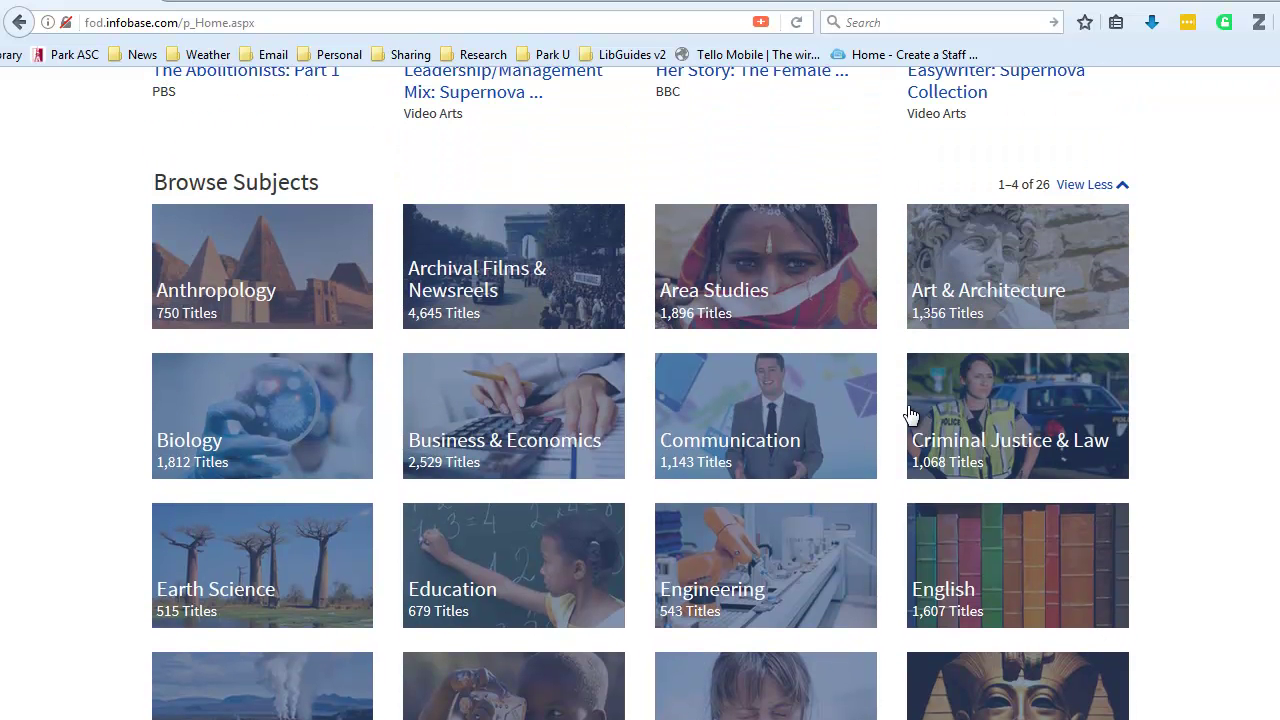
left_click(562, 424)
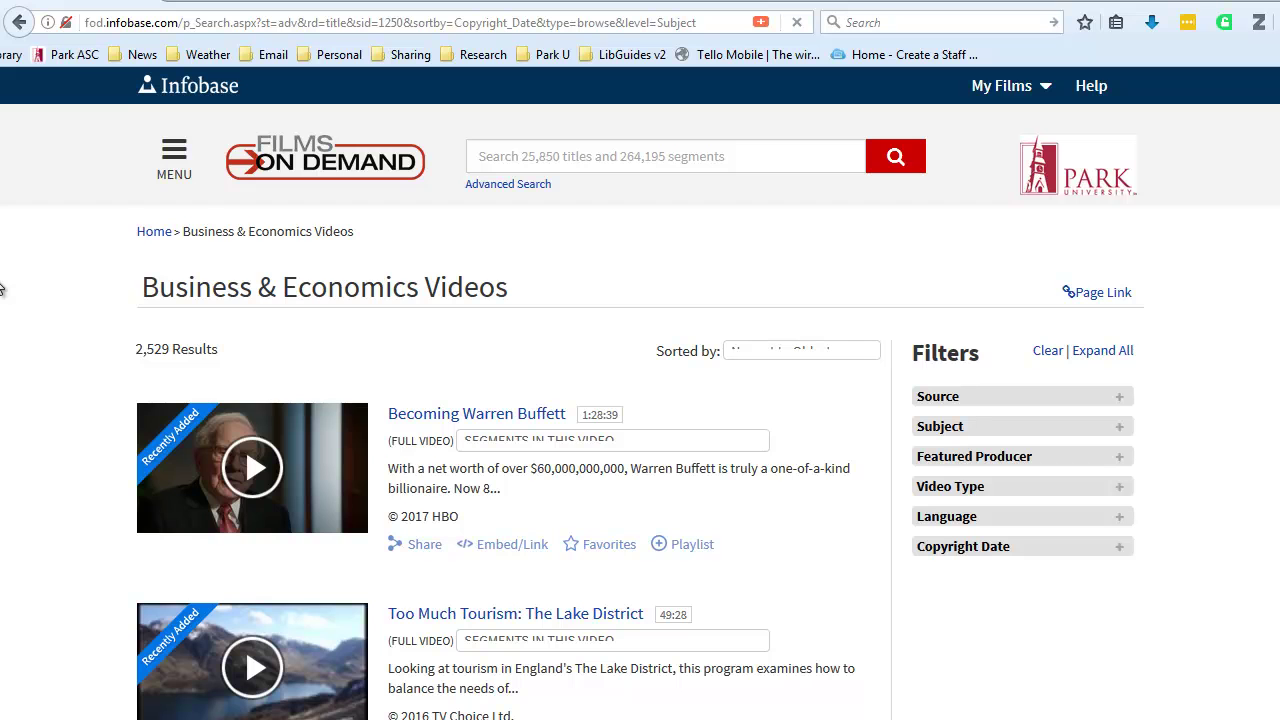
Look through the Business & Economics video results, including the running time of Becoming Warren Buffett
scroll(0, 288, "down", 2)
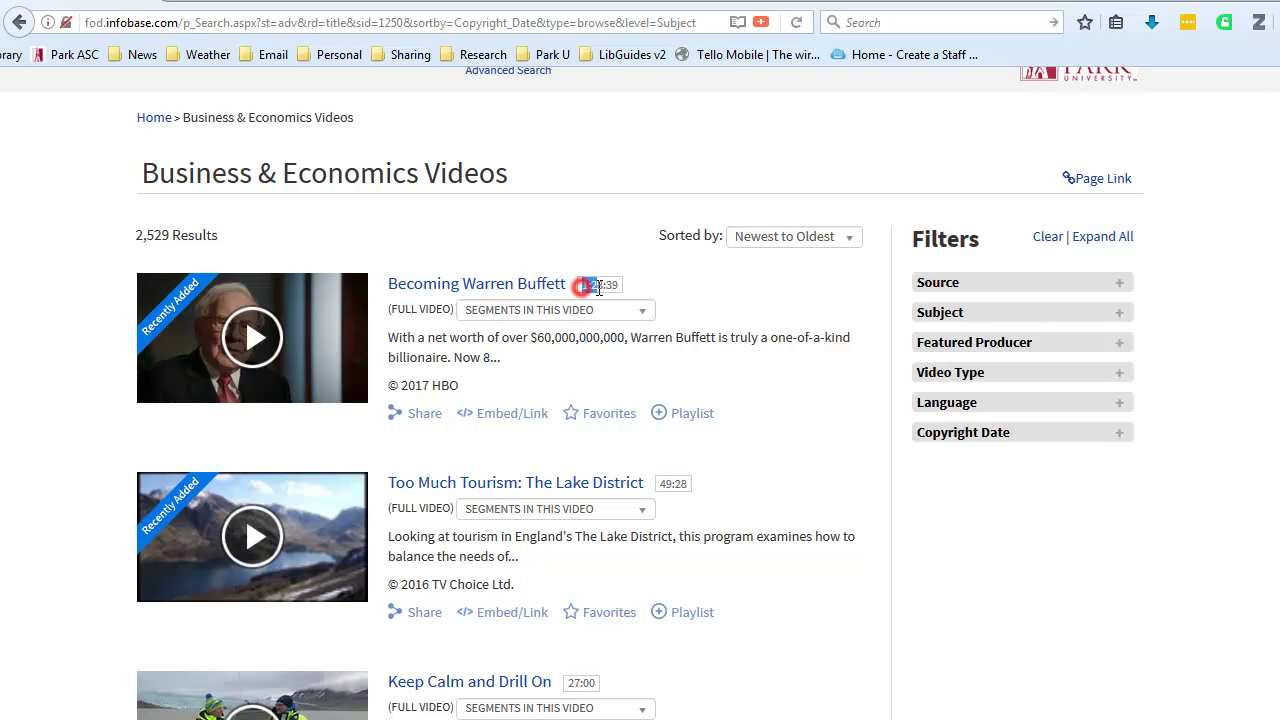
left_click_drag(598, 288, 617, 286)
scroll(483, 351, "down", 4)
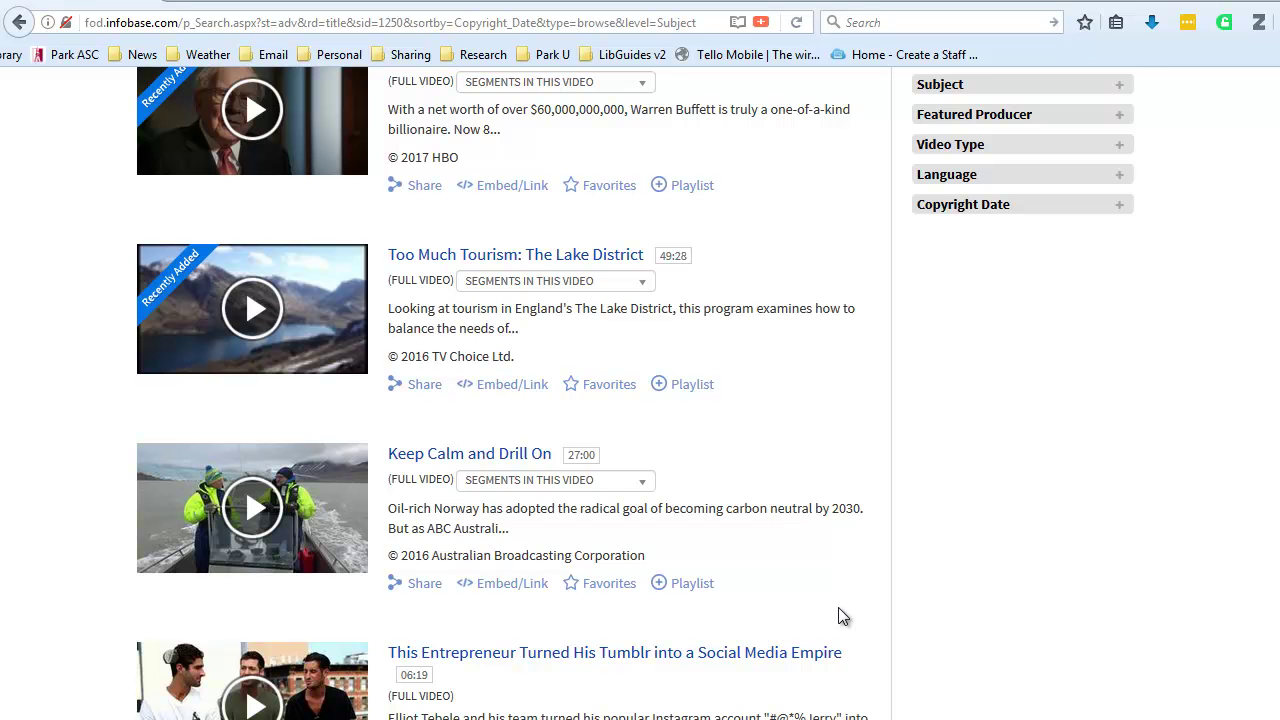
scroll(839, 607, "down", 5)
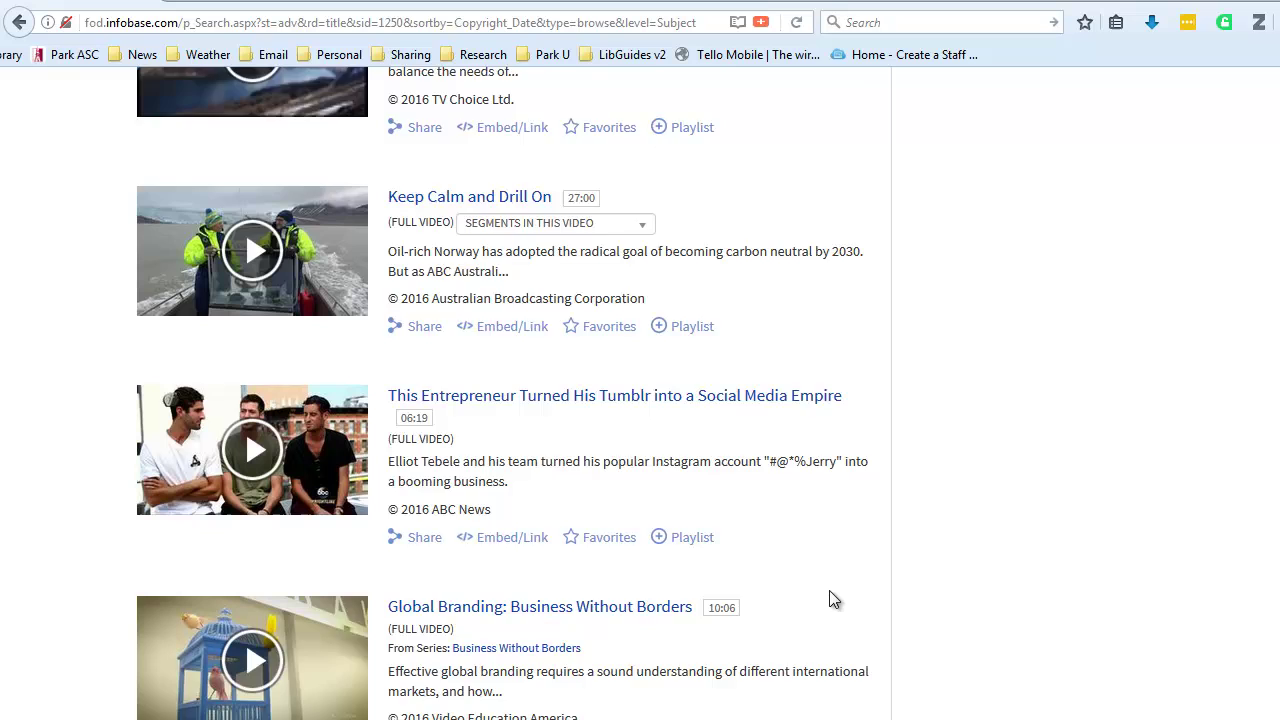
scroll(835, 600, "down", 4)
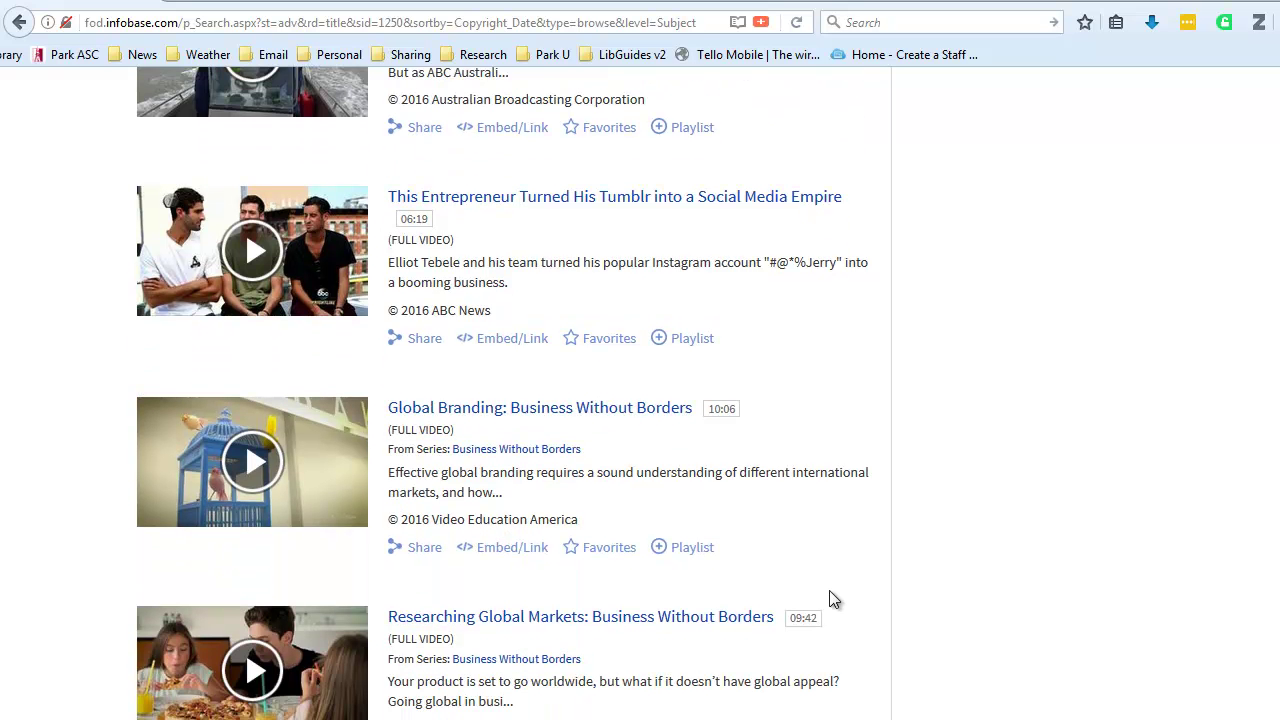
scroll(870, 598, "down", 2)
scroll(942, 593, "down", 6)
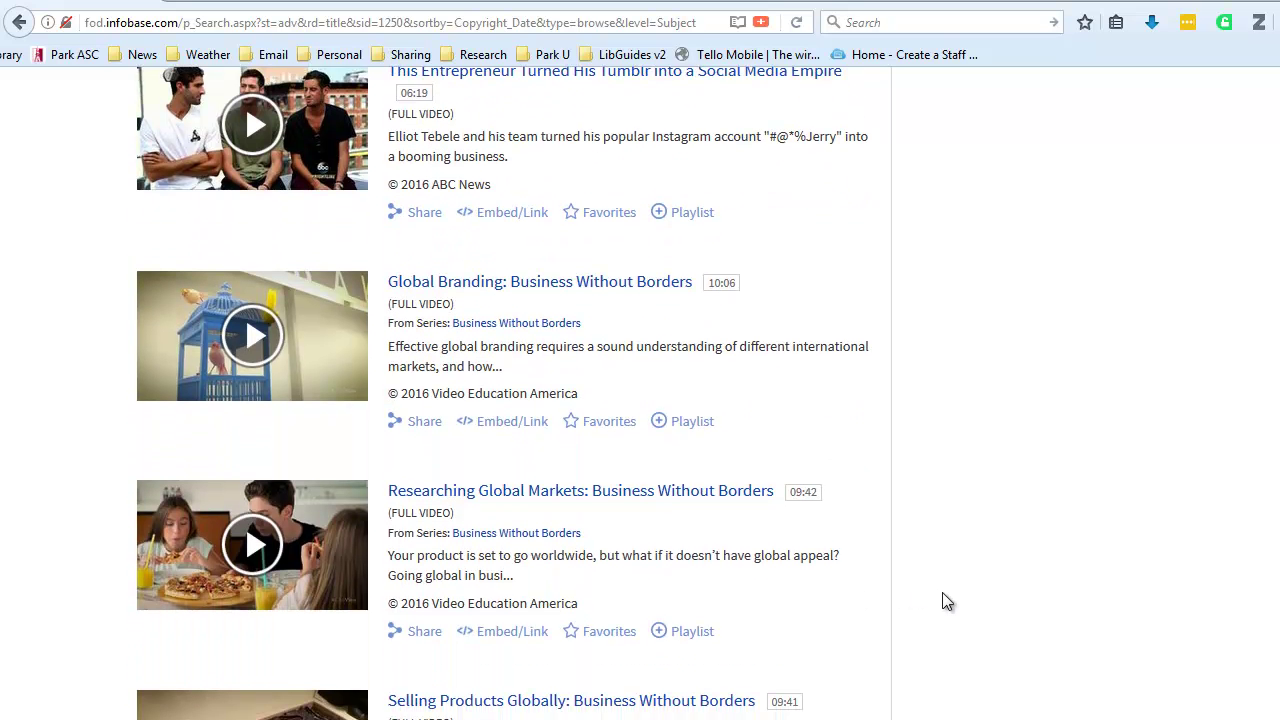
scroll(947, 600, "up", 16)
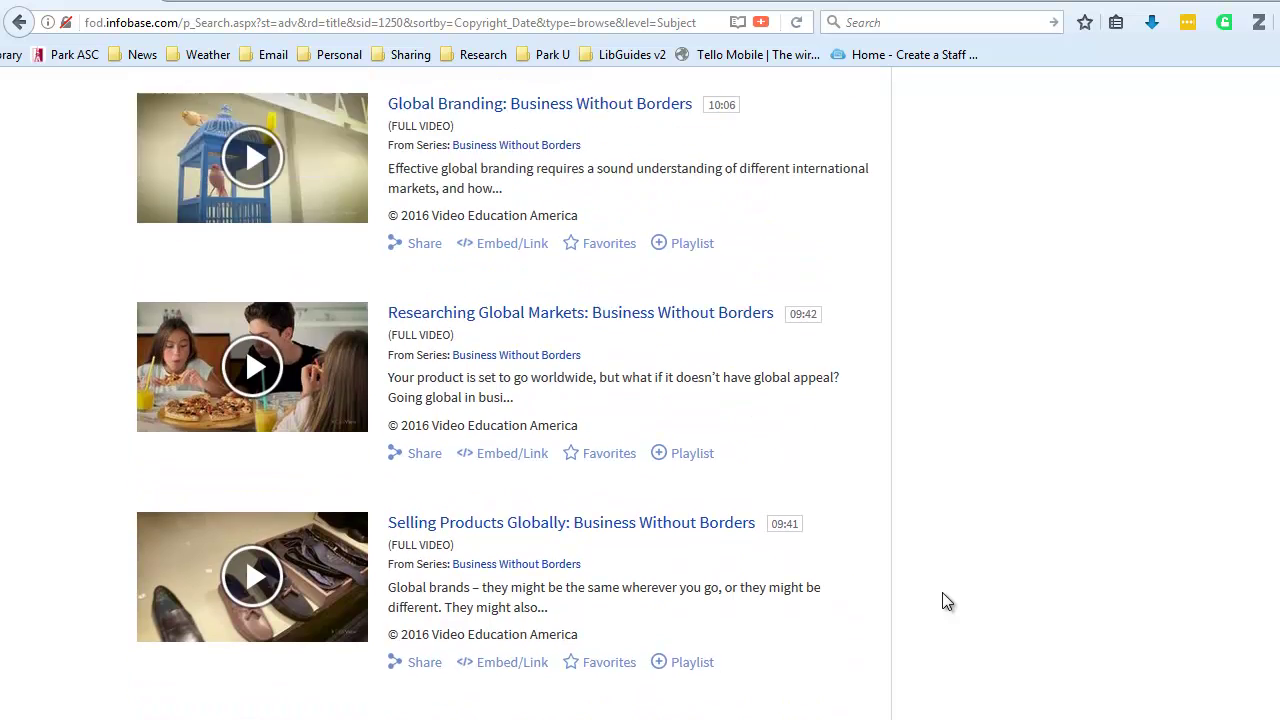
scroll(945, 600, "up", 4)
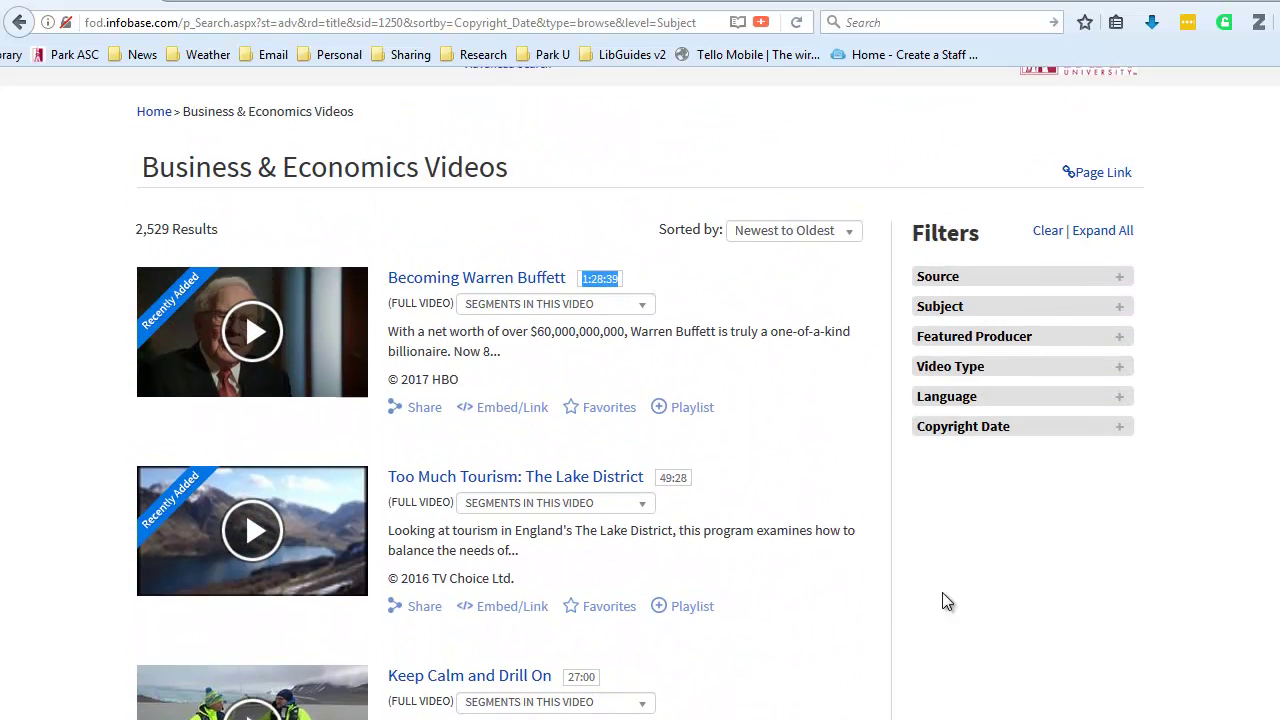
scroll(1150, 610, "up", 2)
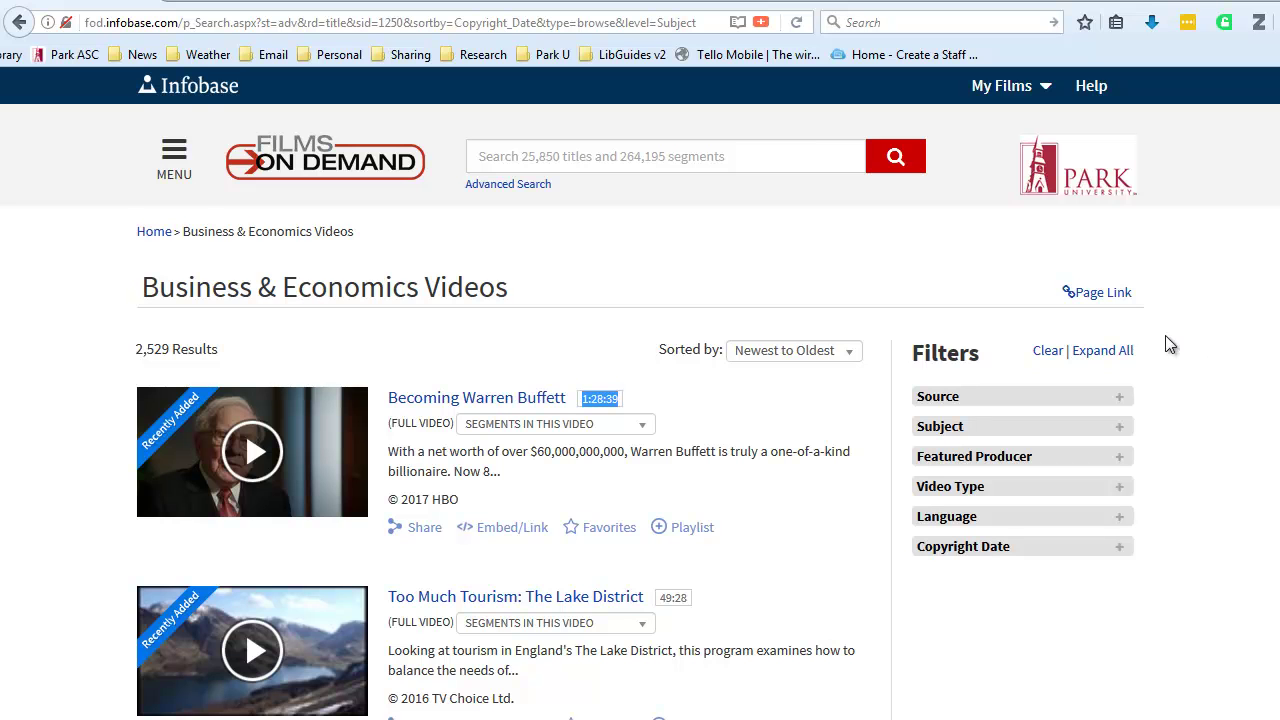
Expand all the result filters and narrow the subject to Ethics & Business Law
left_click(1105, 350)
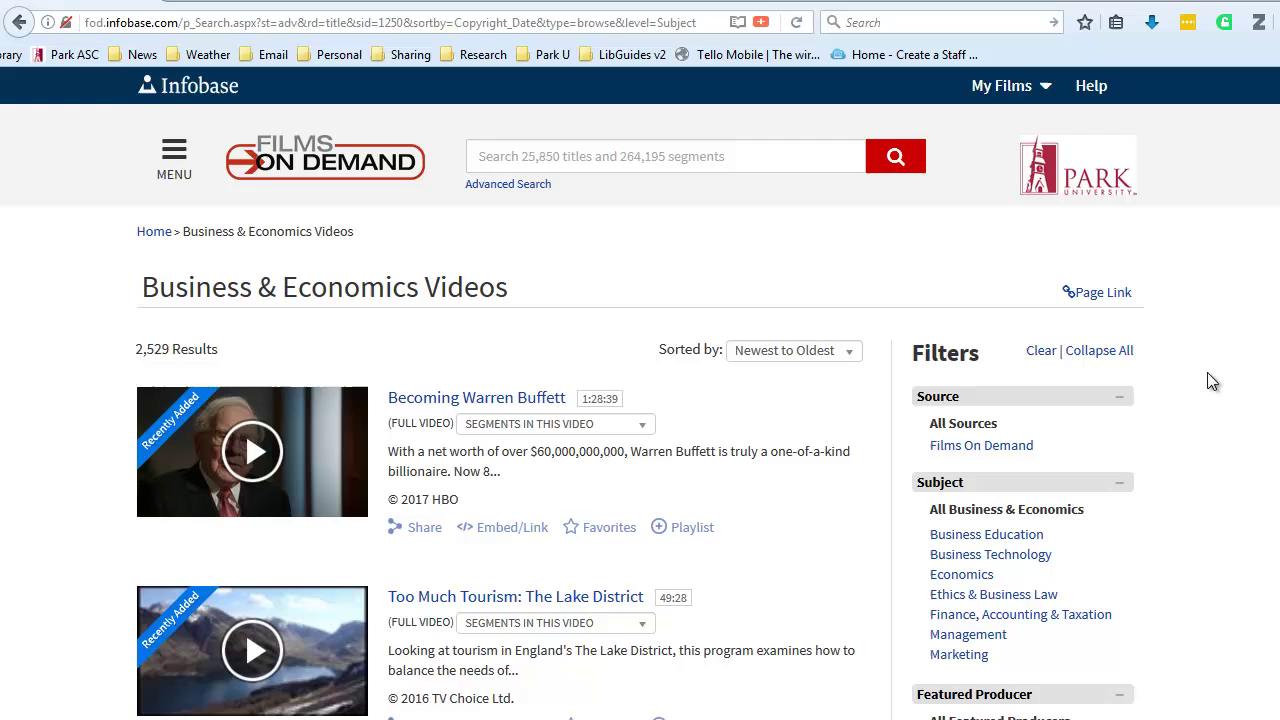
scroll(1207, 372, "down", 2)
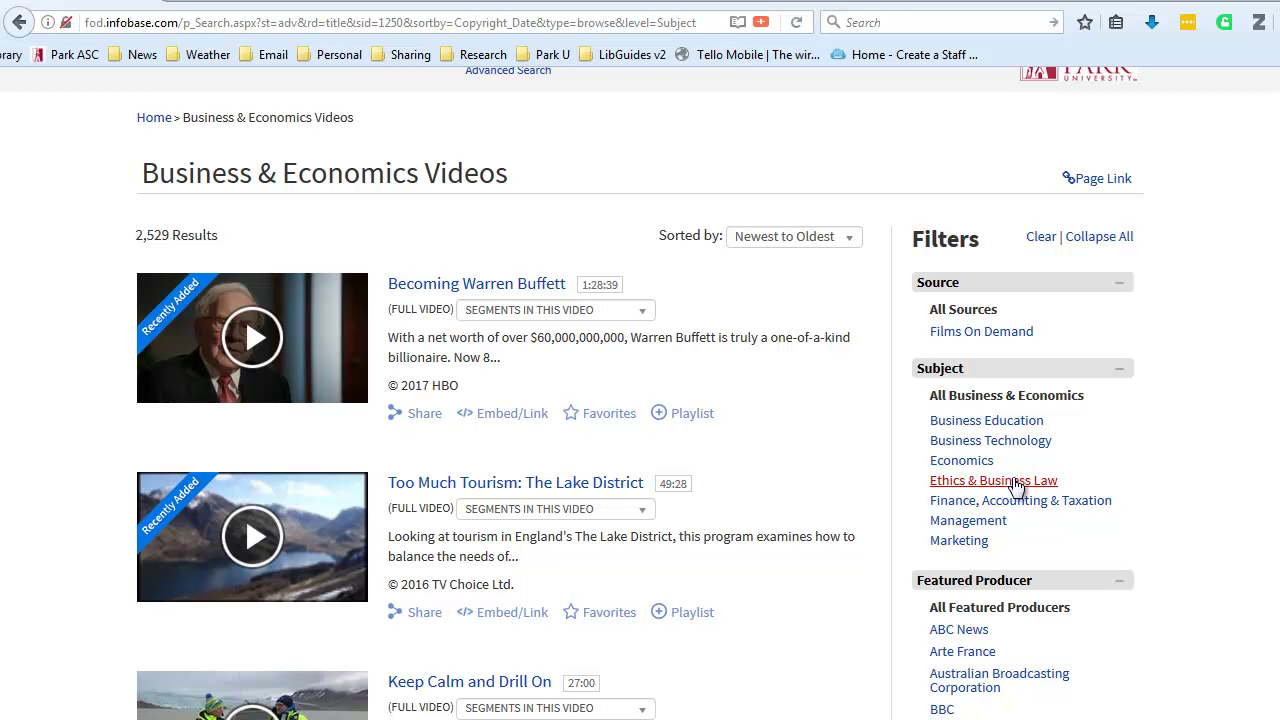
left_click(1015, 483)
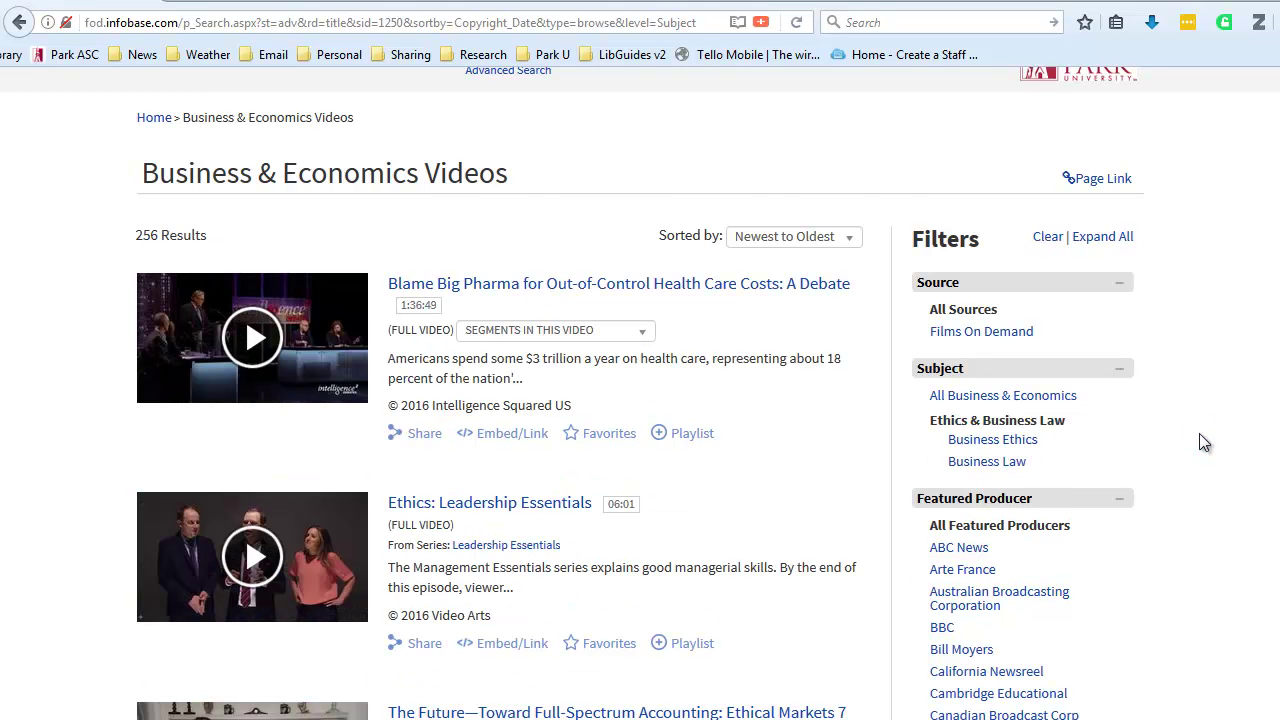
Review the producer, video type, language and copyright date filters, and open the video Ethics: Leadership Essentials
scroll(1199, 433, "down", 2)
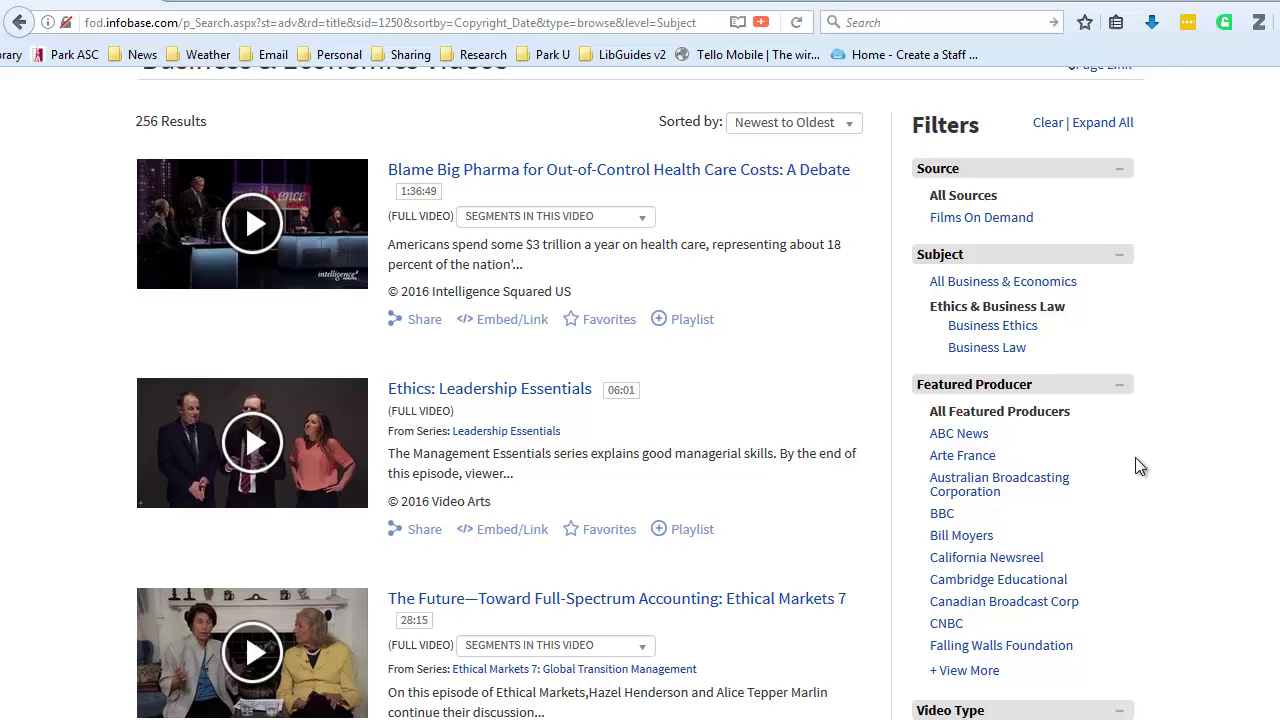
scroll(1135, 466, "down", 2)
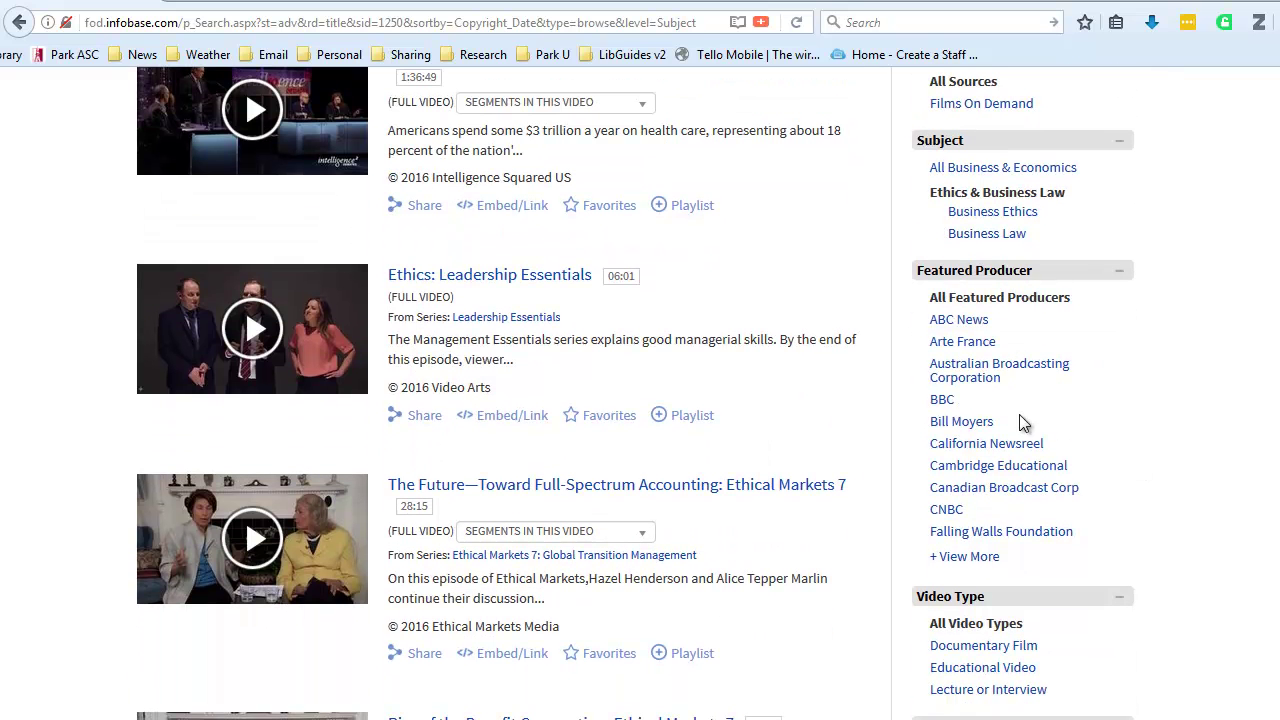
scroll(1110, 612, "down", 2)
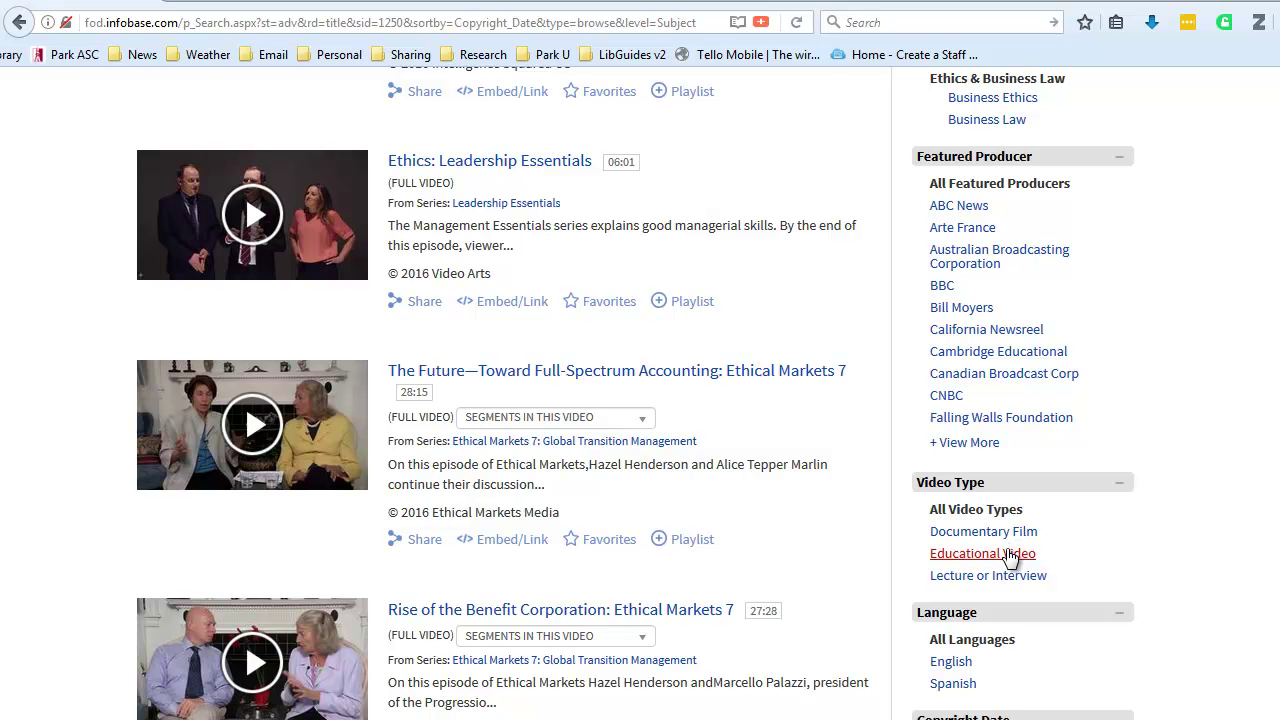
scroll(1063, 614, "down", 2)
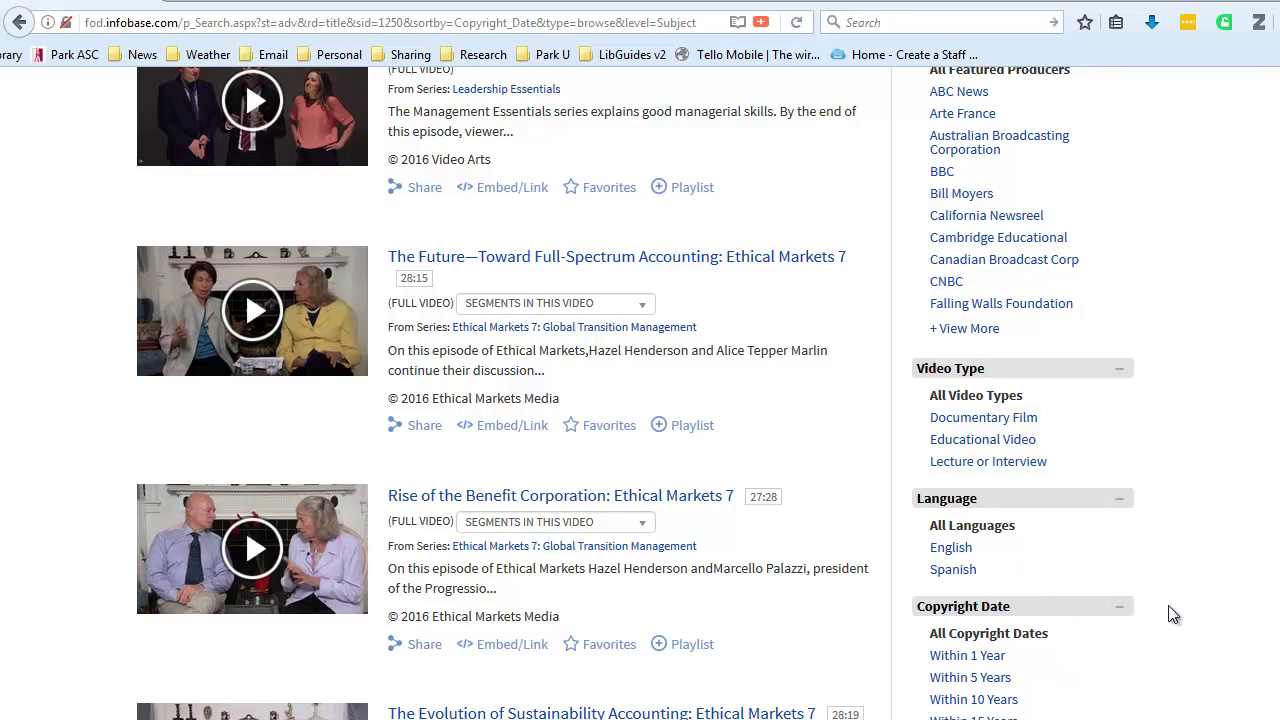
scroll(1168, 605, "up", 10)
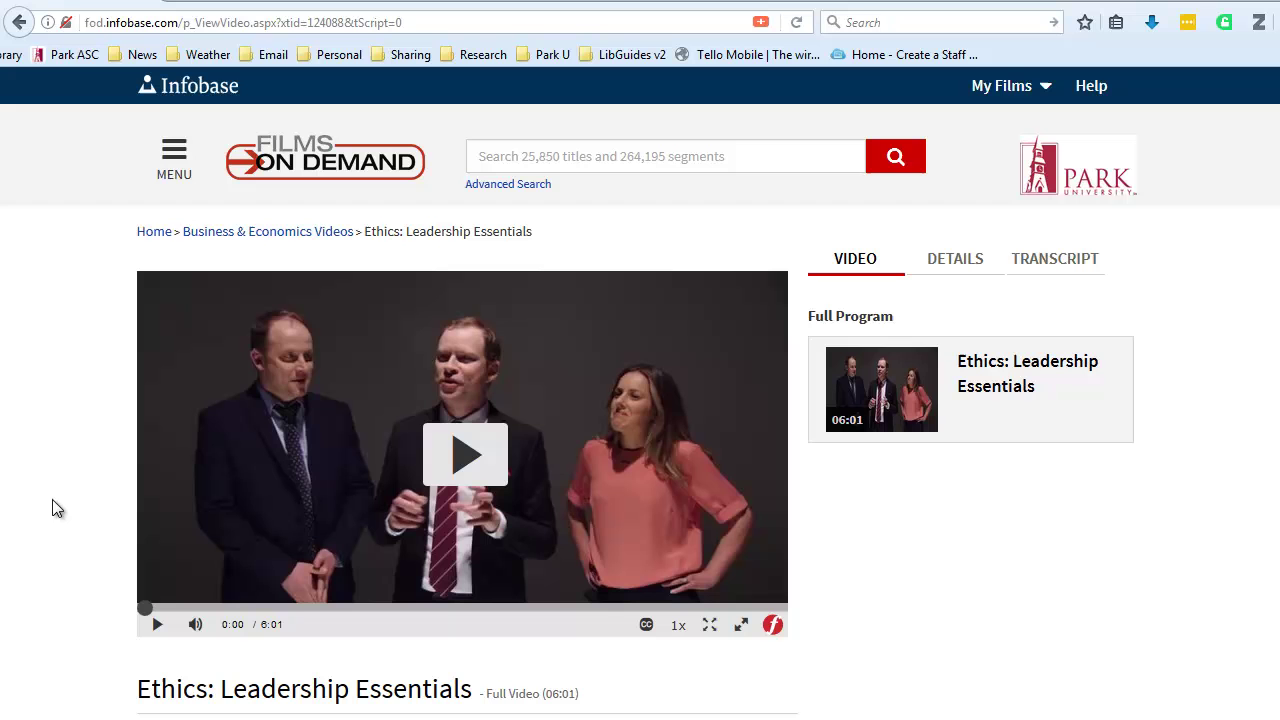
Examine the video player's controls and its playback speed options for Ethics: Leadership Essentials
left_click(52, 500)
scroll(620, 563, "down", 2)
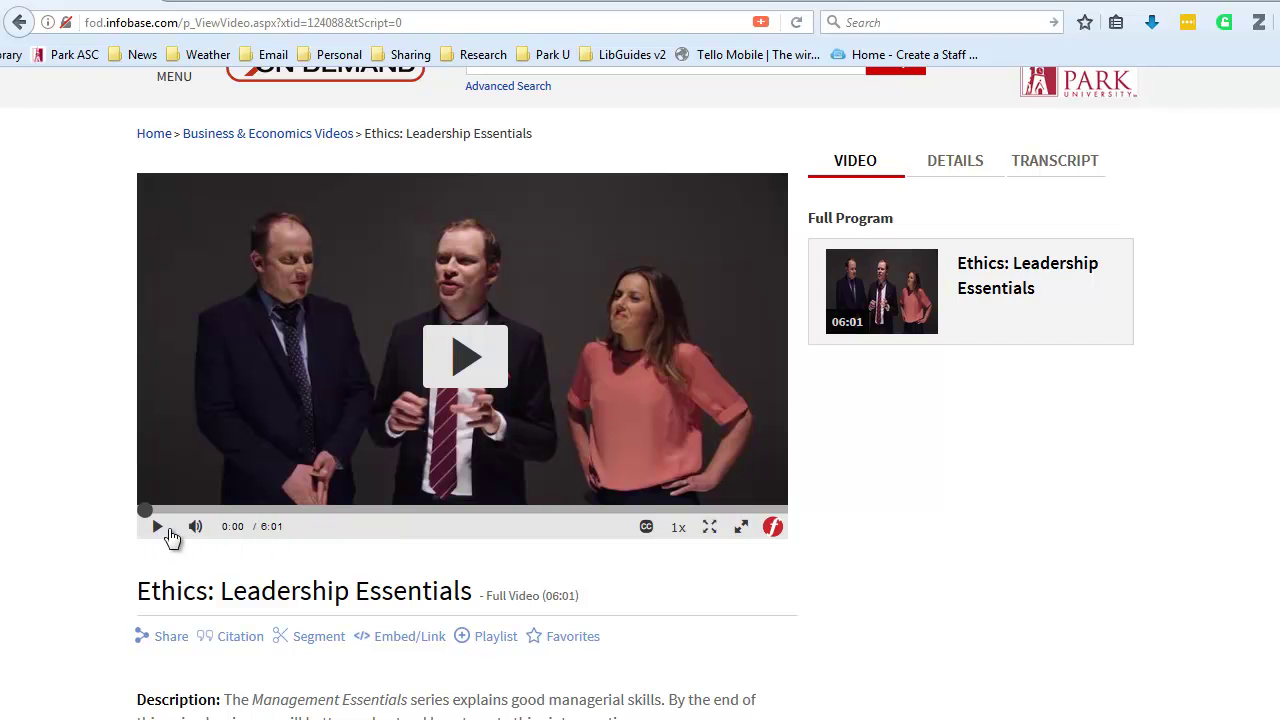
mouse_move(268, 538)
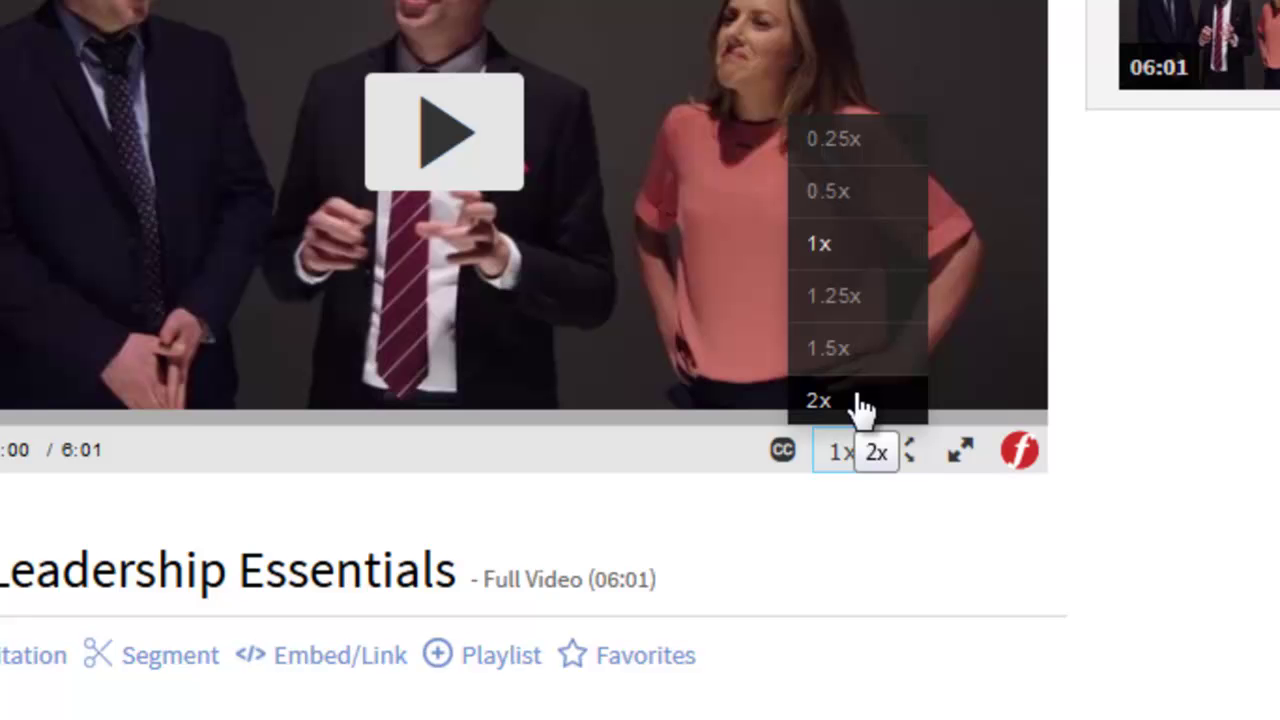
left_click(902, 518)
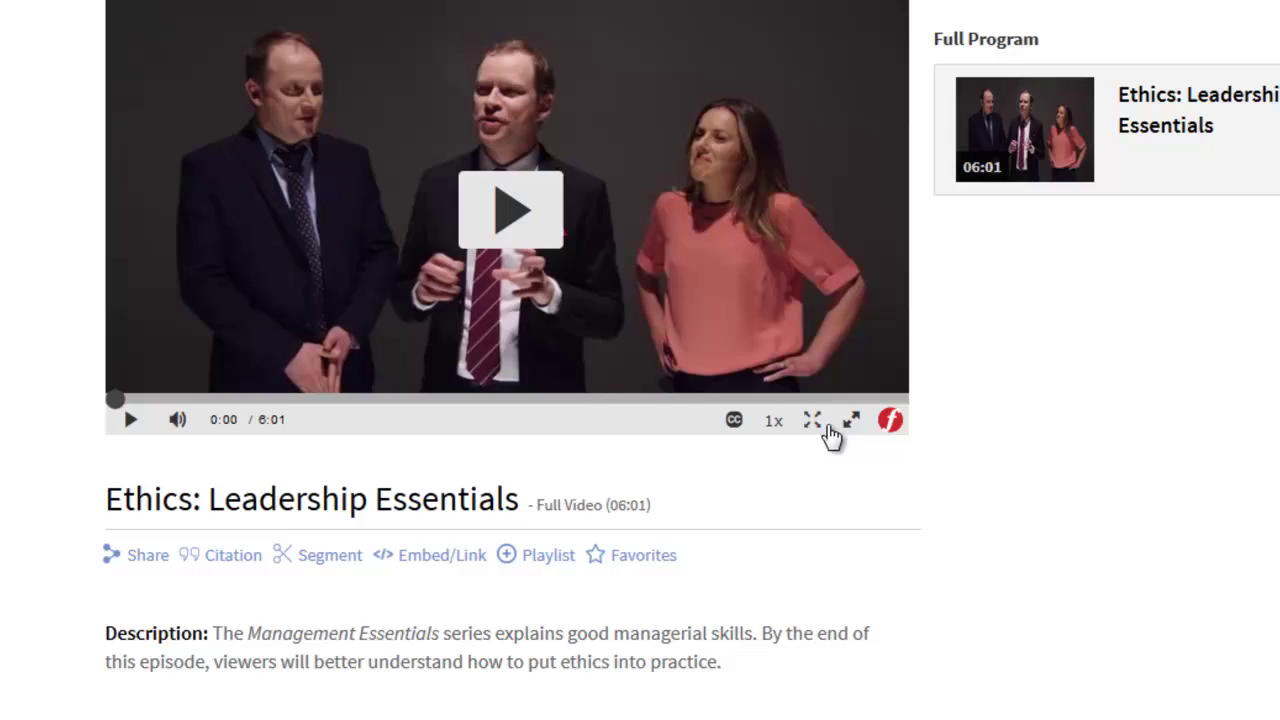
Try the enlarged player view, restore its size, and review the video's email and social media sharing options
left_click(906, 462)
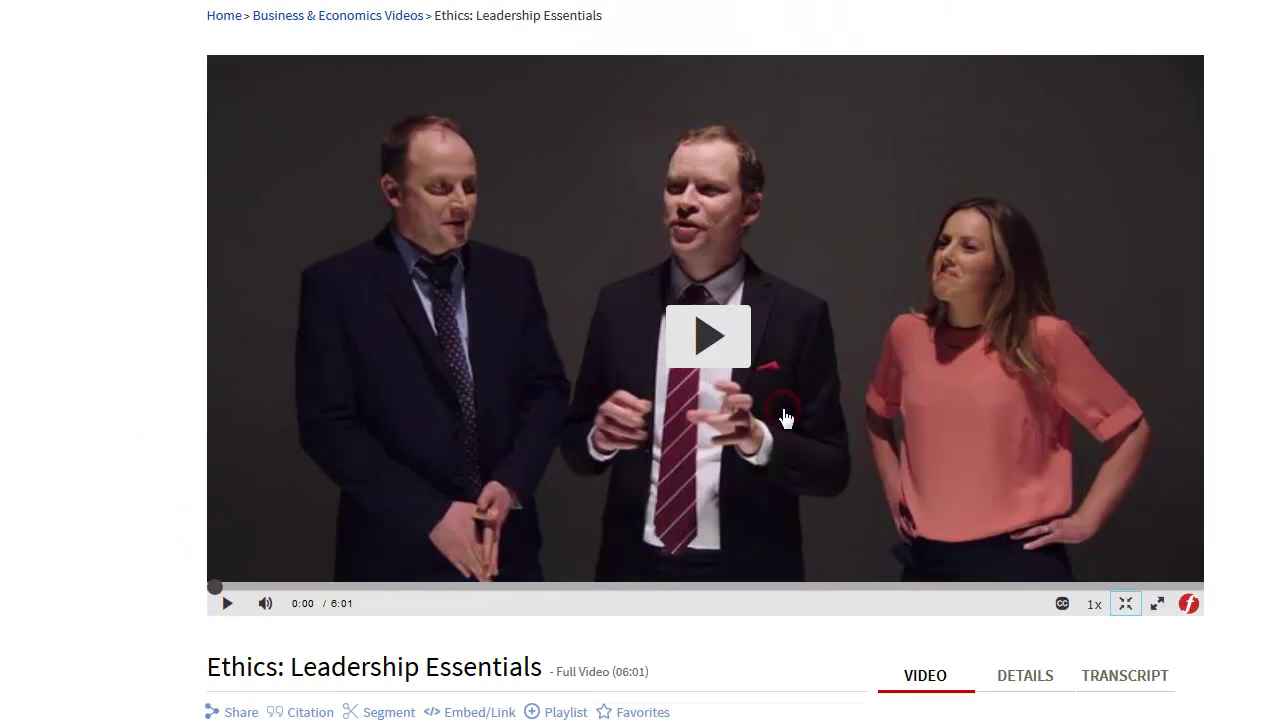
left_click(1126, 605)
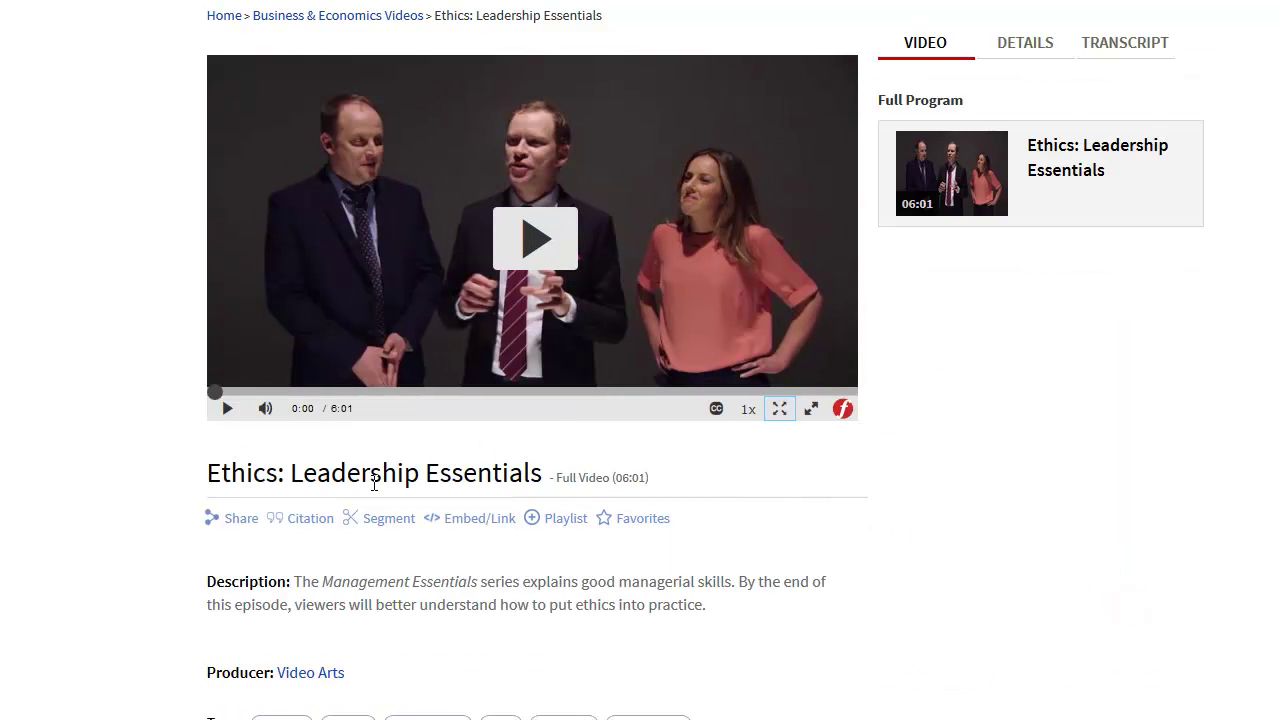
left_click(241, 524)
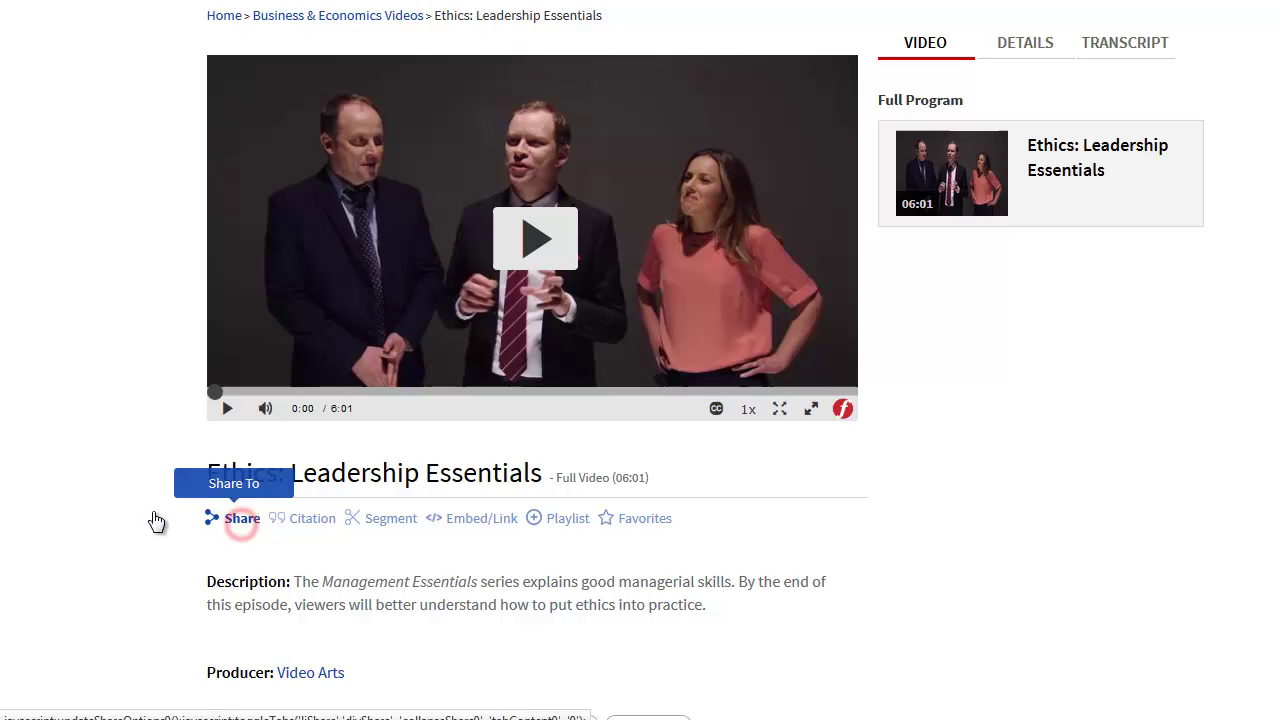
scroll(149, 514, "down", 1)
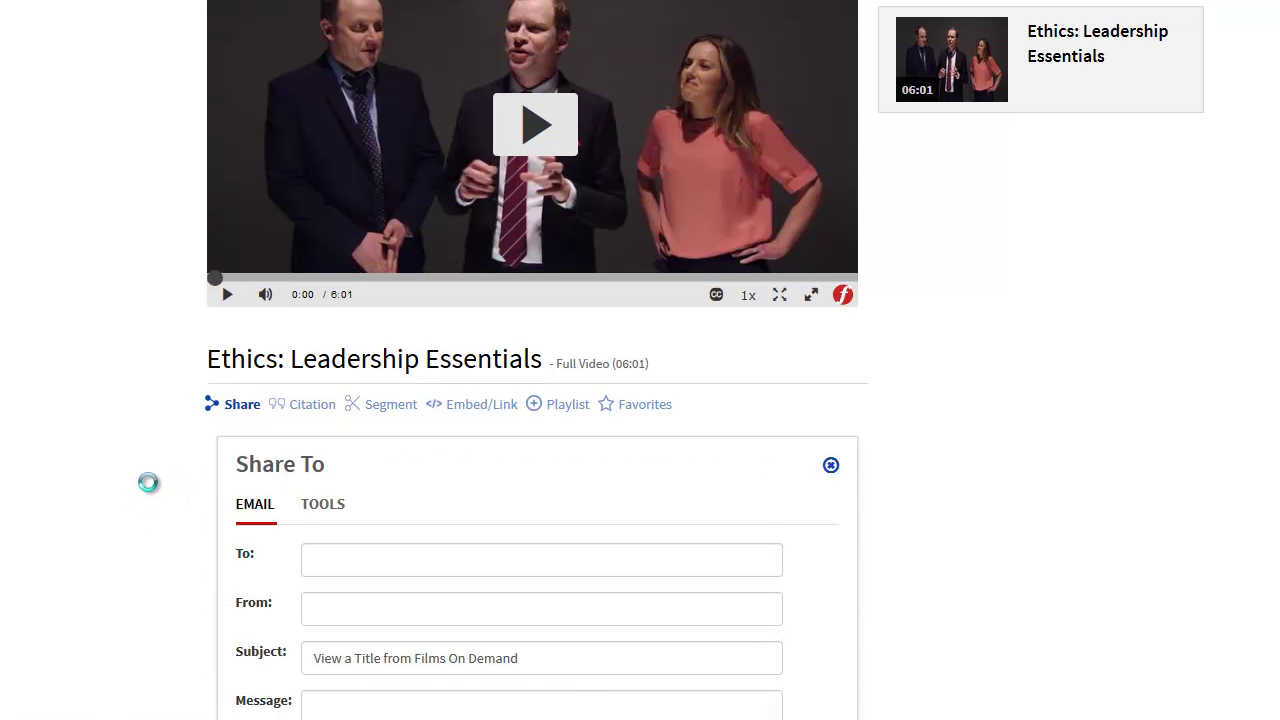
scroll(150, 485, "down", 1)
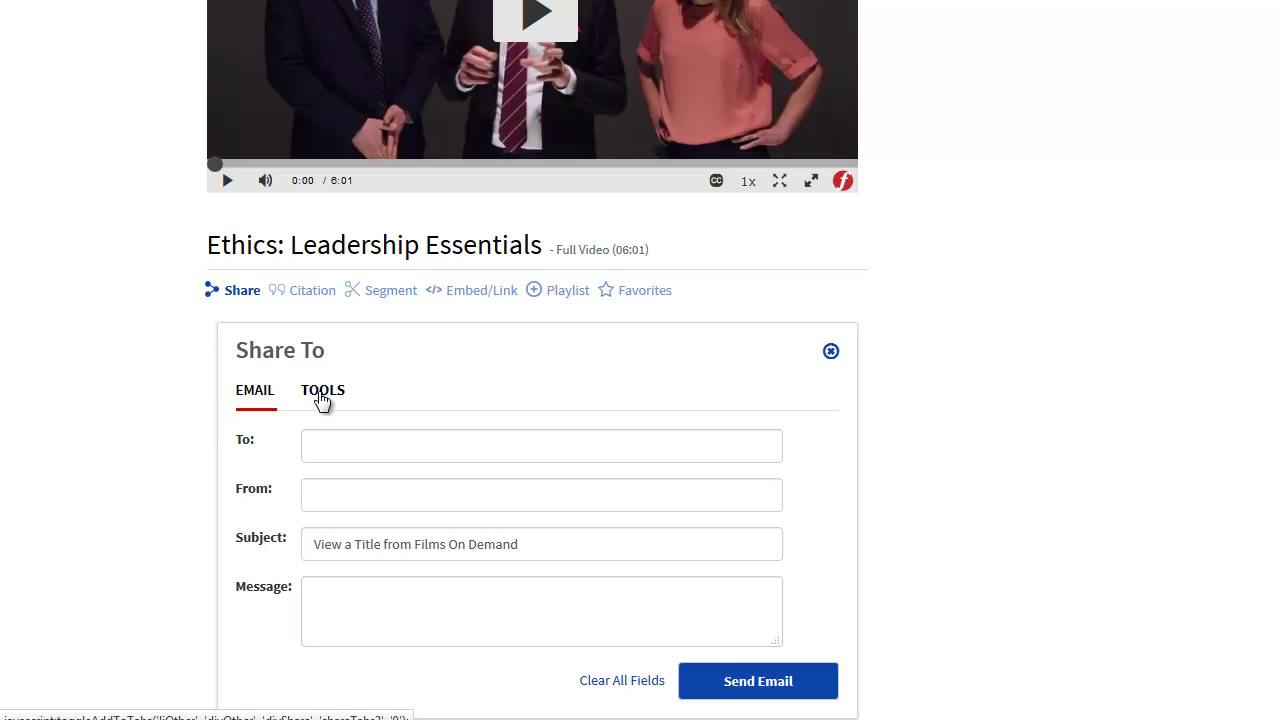
left_click(321, 397)
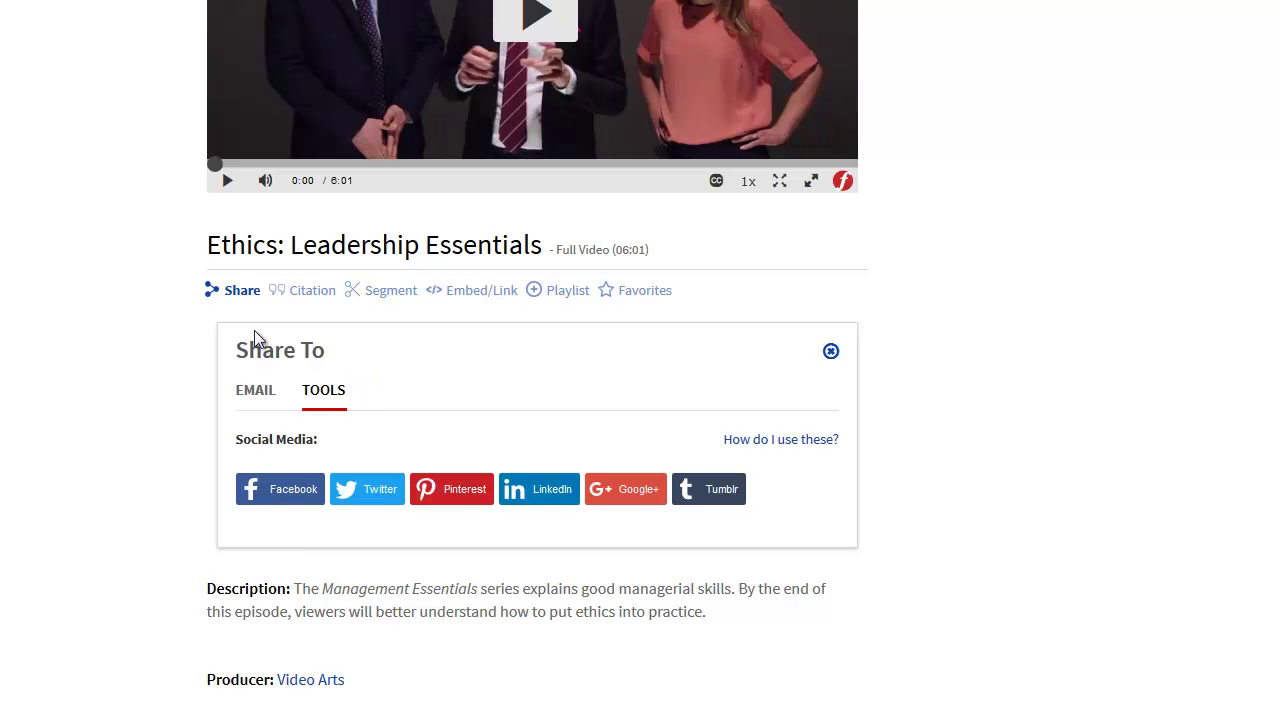
scroll(161, 337, "up", 1)
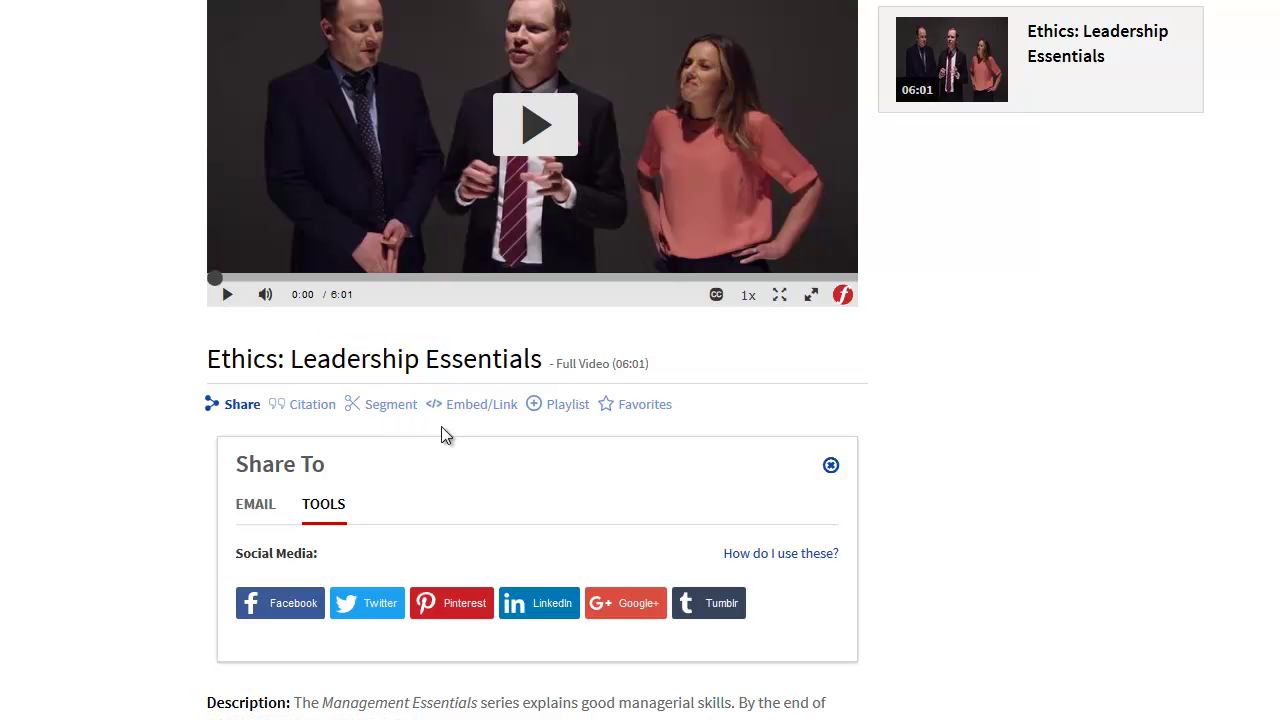
Show the embed and link options for Ethics: Leadership Essentials and highlight its record URL
left_click(503, 408)
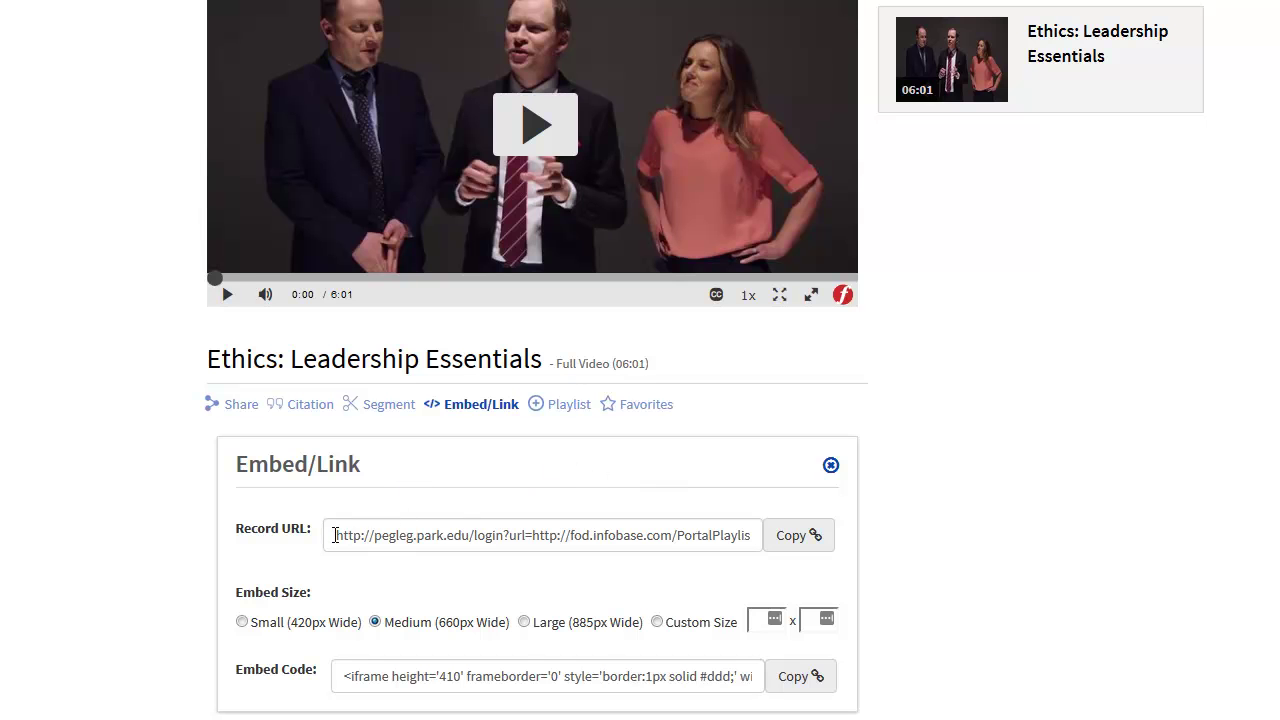
left_click_drag(334, 535, 604, 549)
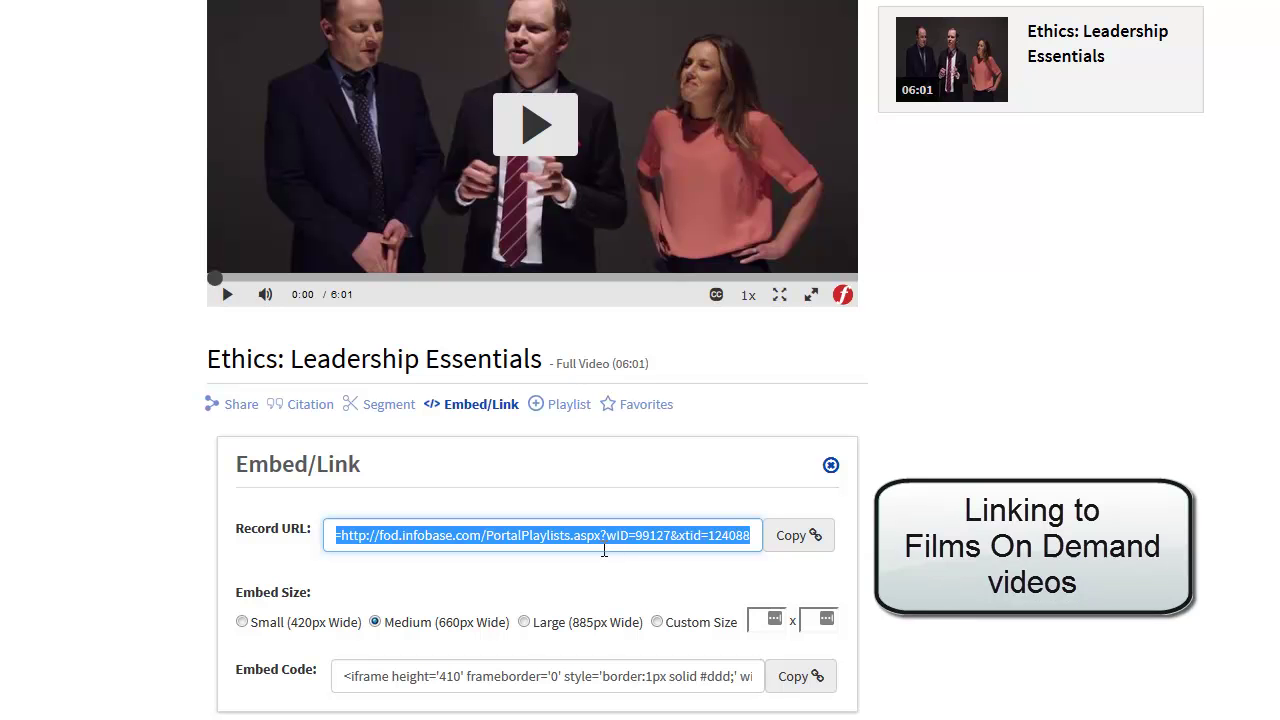
left_click(940, 460)
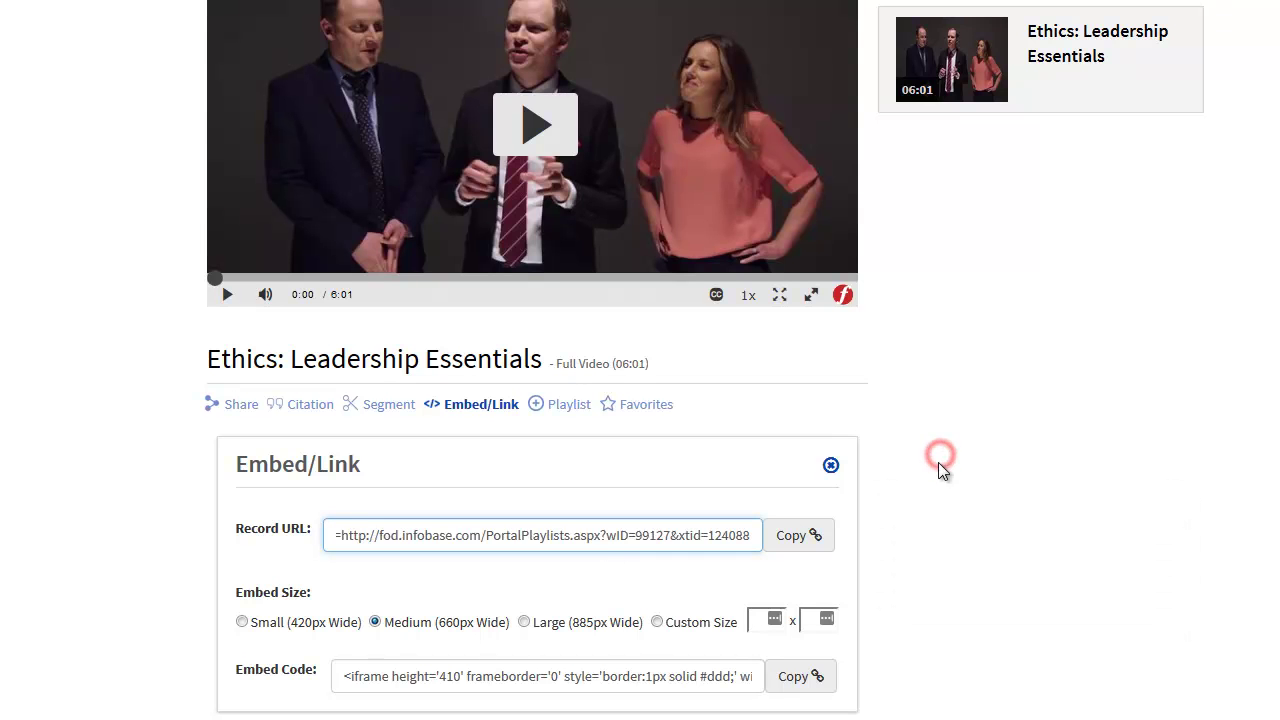
Search the video's transcript for "ethics" and look through the matches down to the "as ethical" passage
scroll(938, 462, "up", 1)
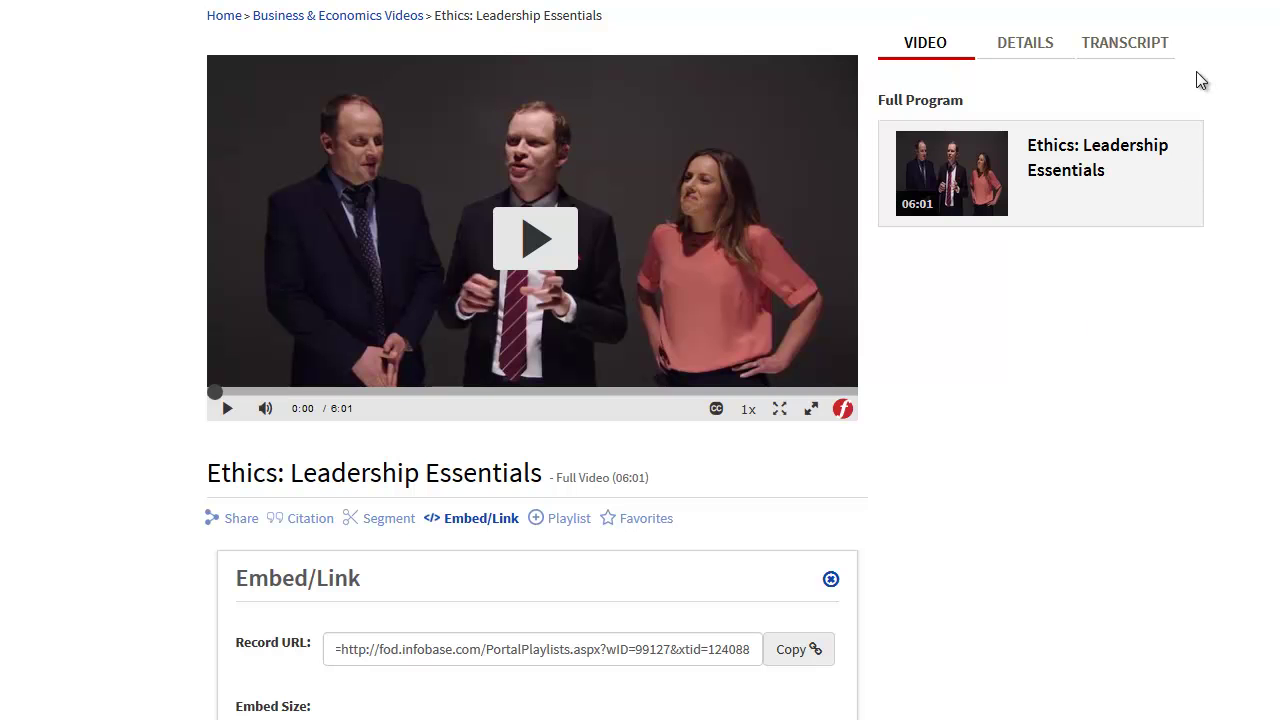
scroll(1197, 73, "up", 1)
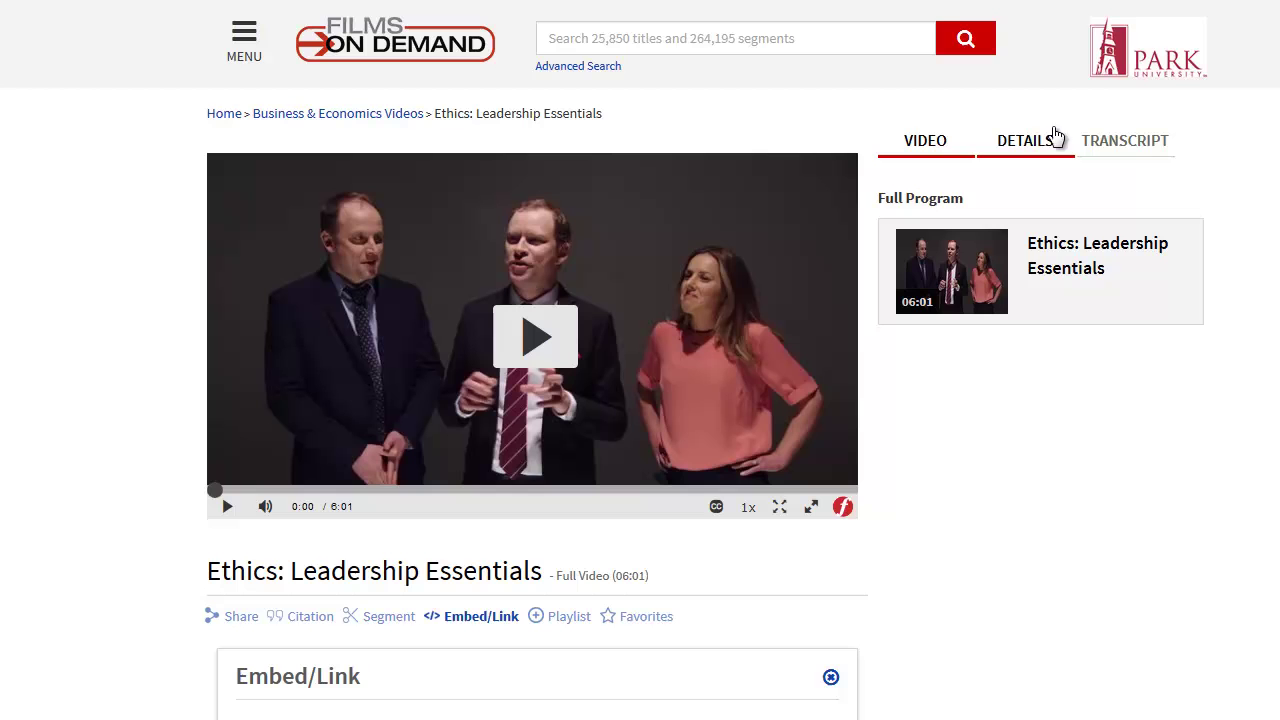
left_click(1097, 141)
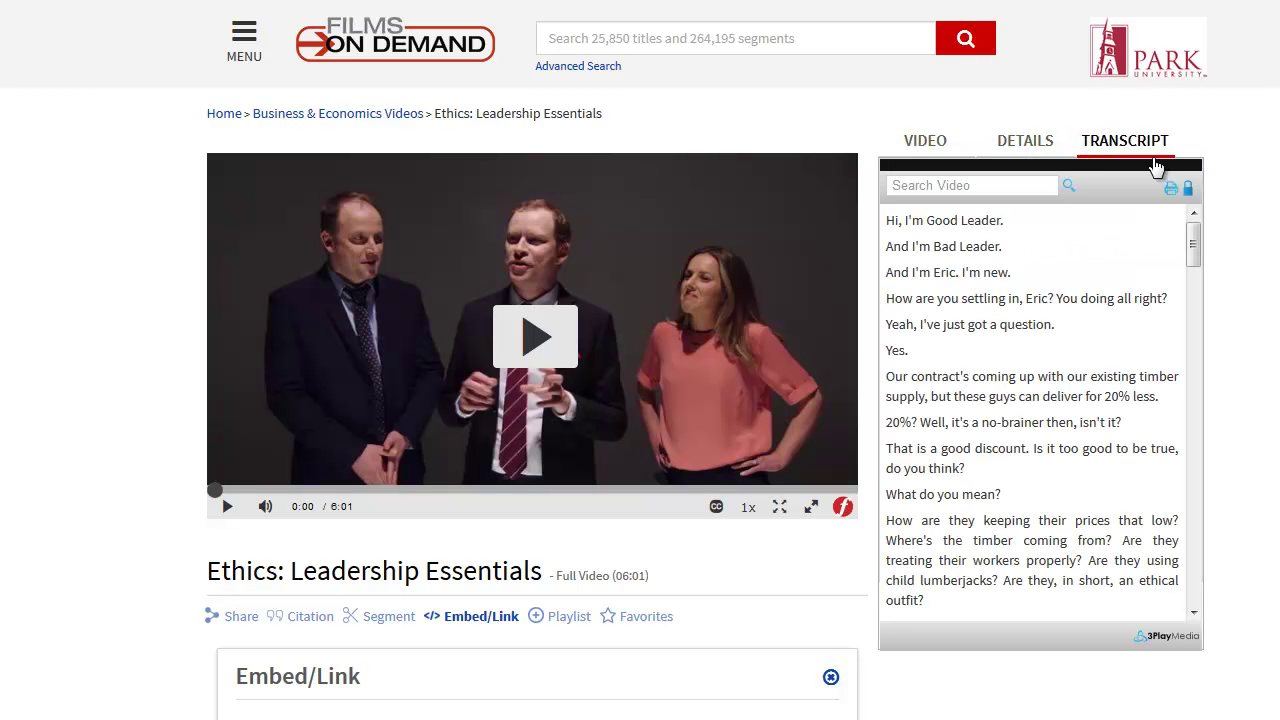
left_click(1014, 187)
type("ethics")
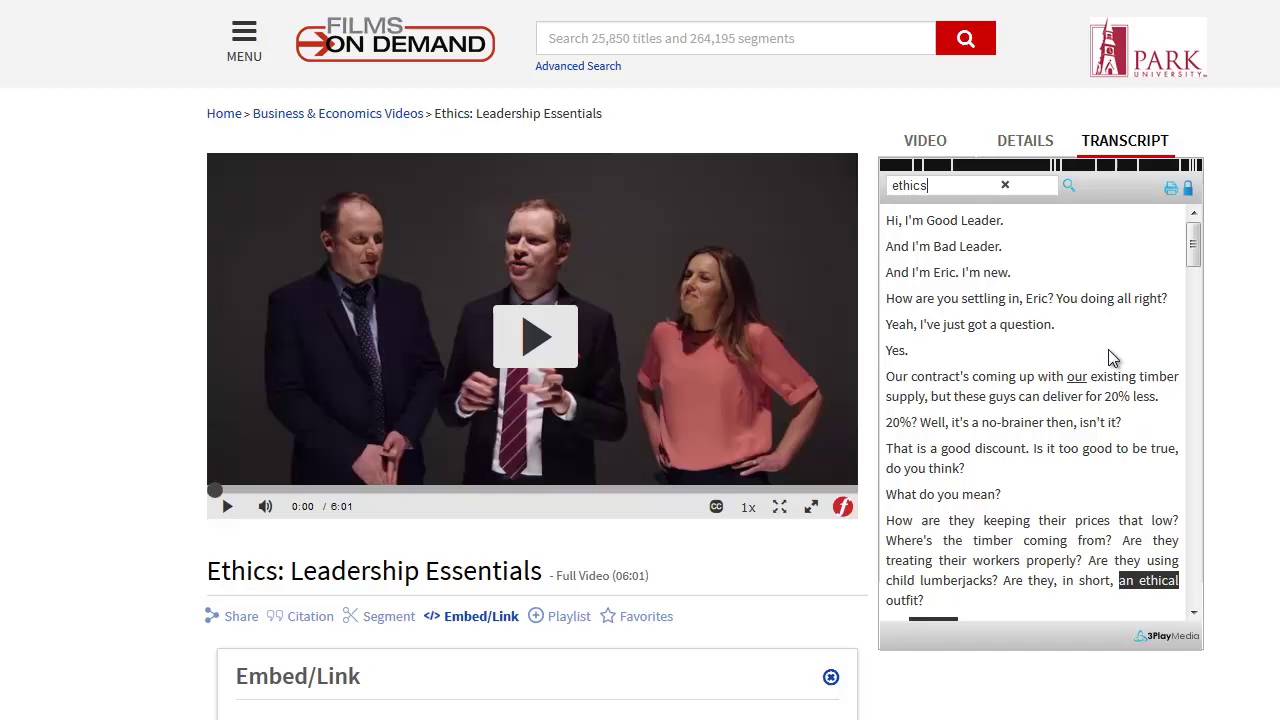
left_click_drag(1195, 240, 1156, 448)
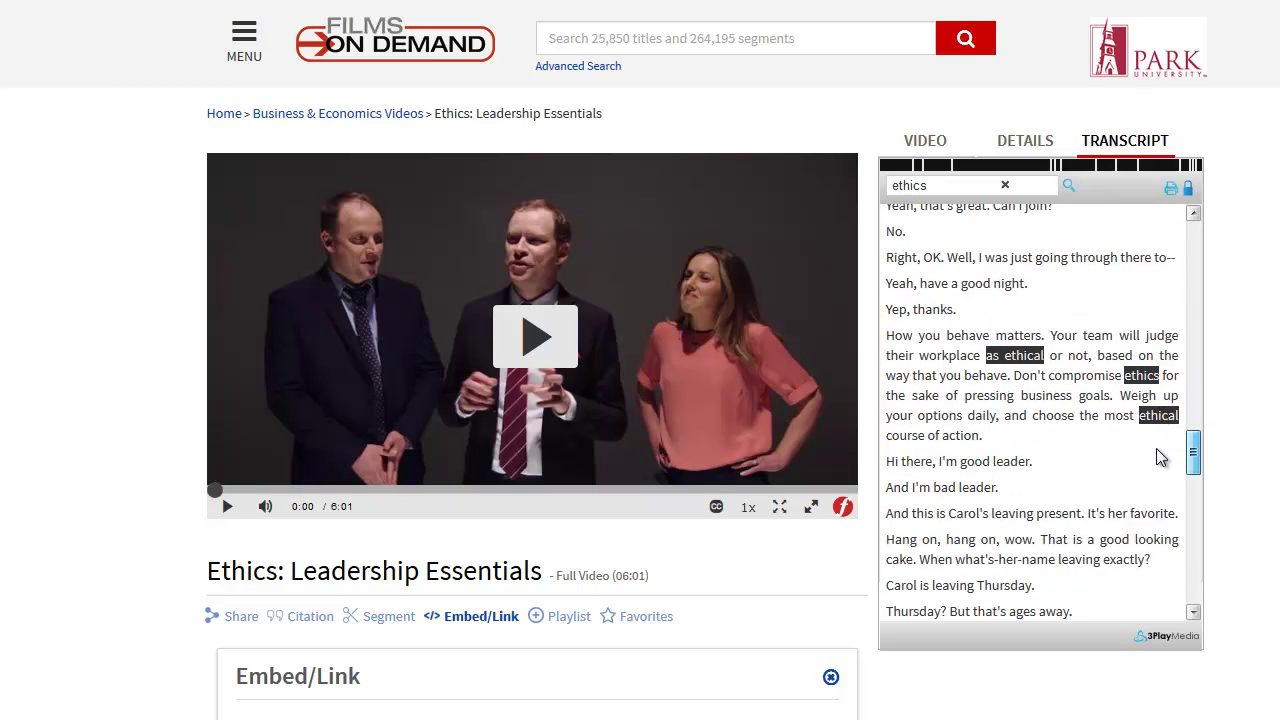
left_click(1015, 354)
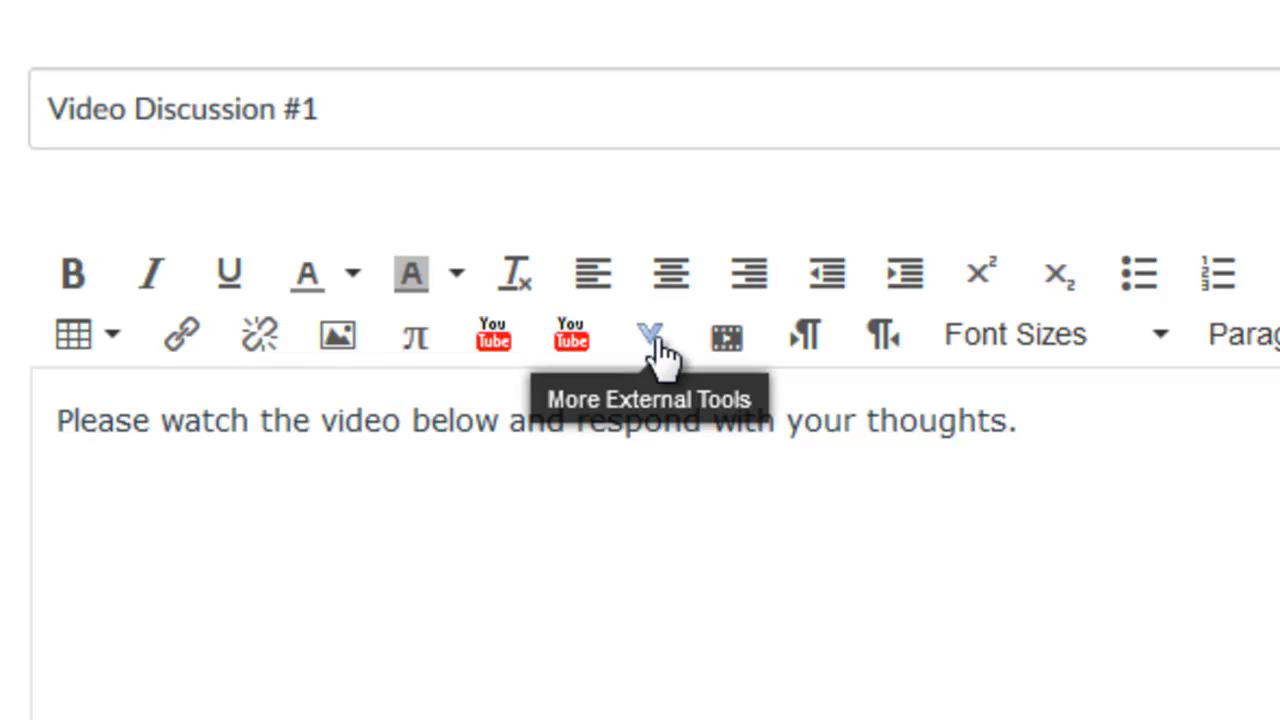
In the Canvas editor for Video Discussion #1, launch the Films On Demand external tool and search for "business ethics"
left_click(656, 340)
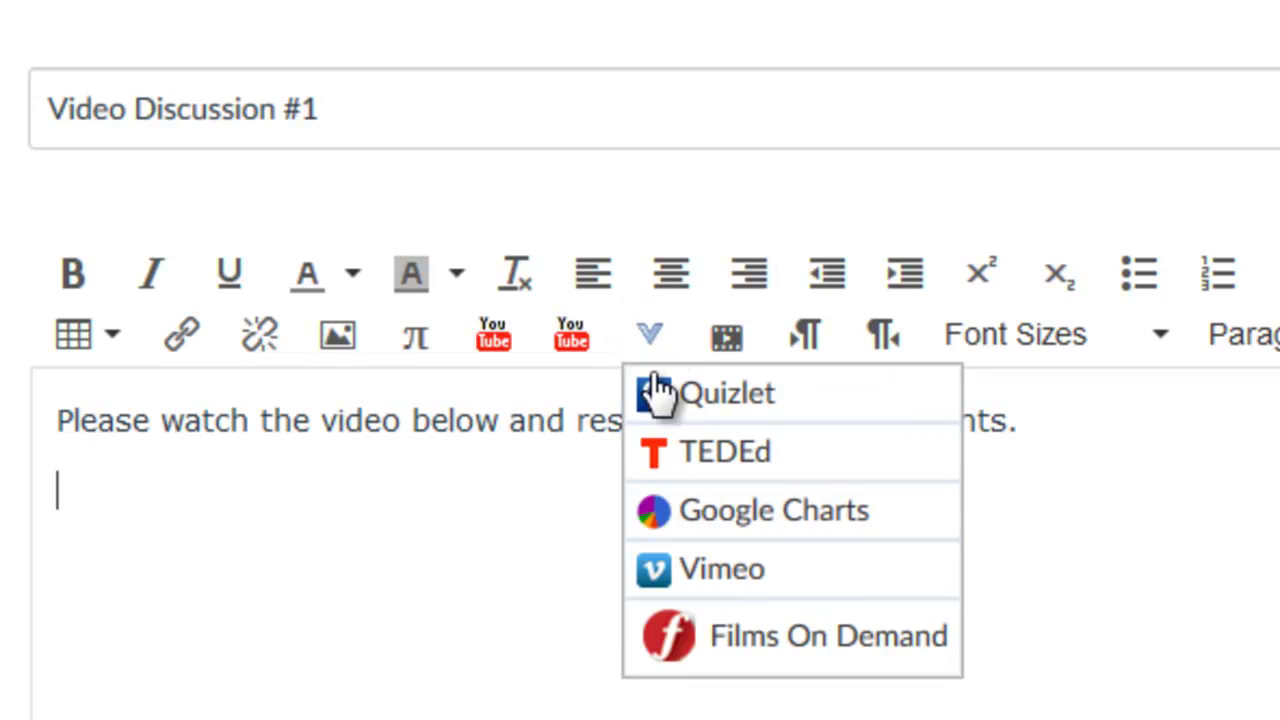
left_click(788, 640)
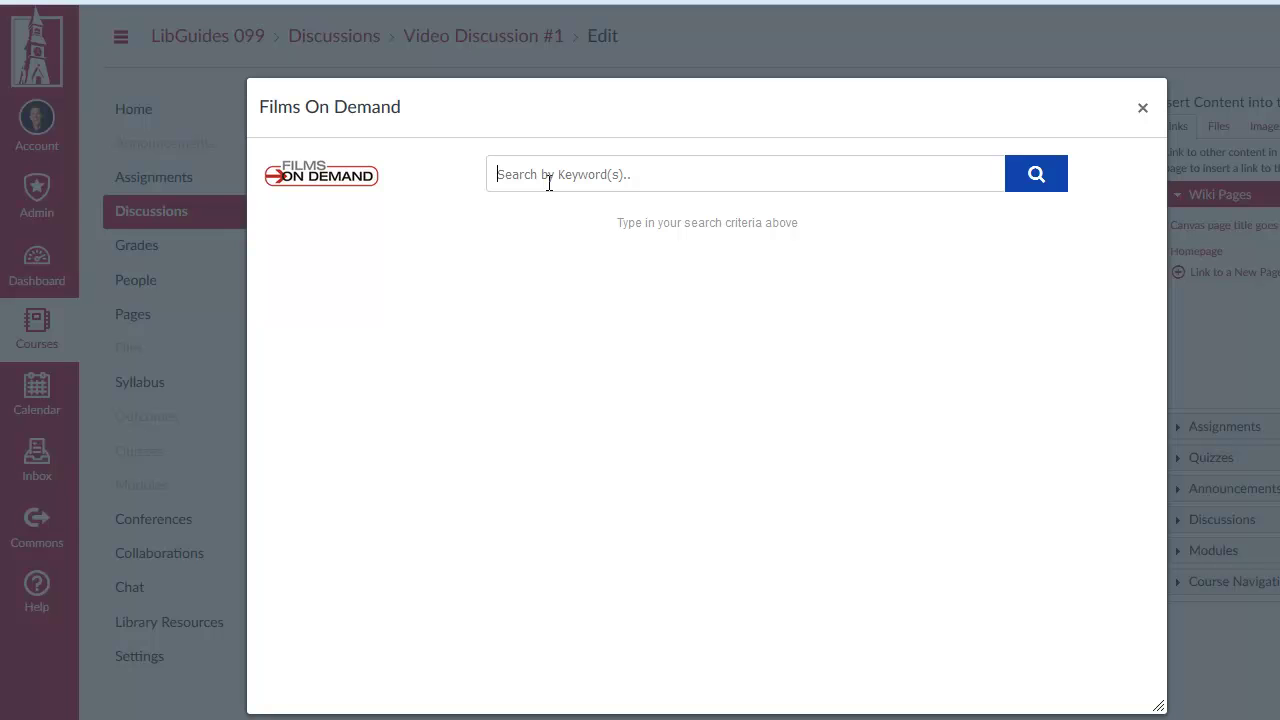
type("busine")
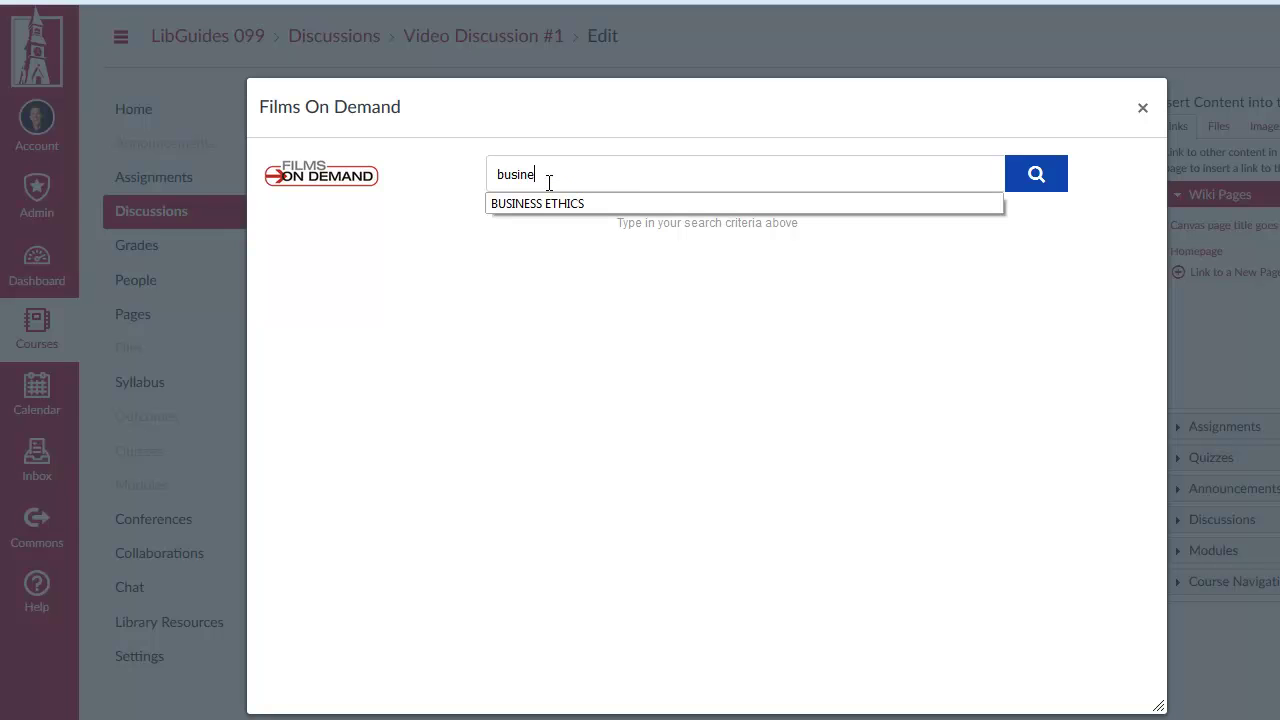
type("ss ethics")
key("Return")
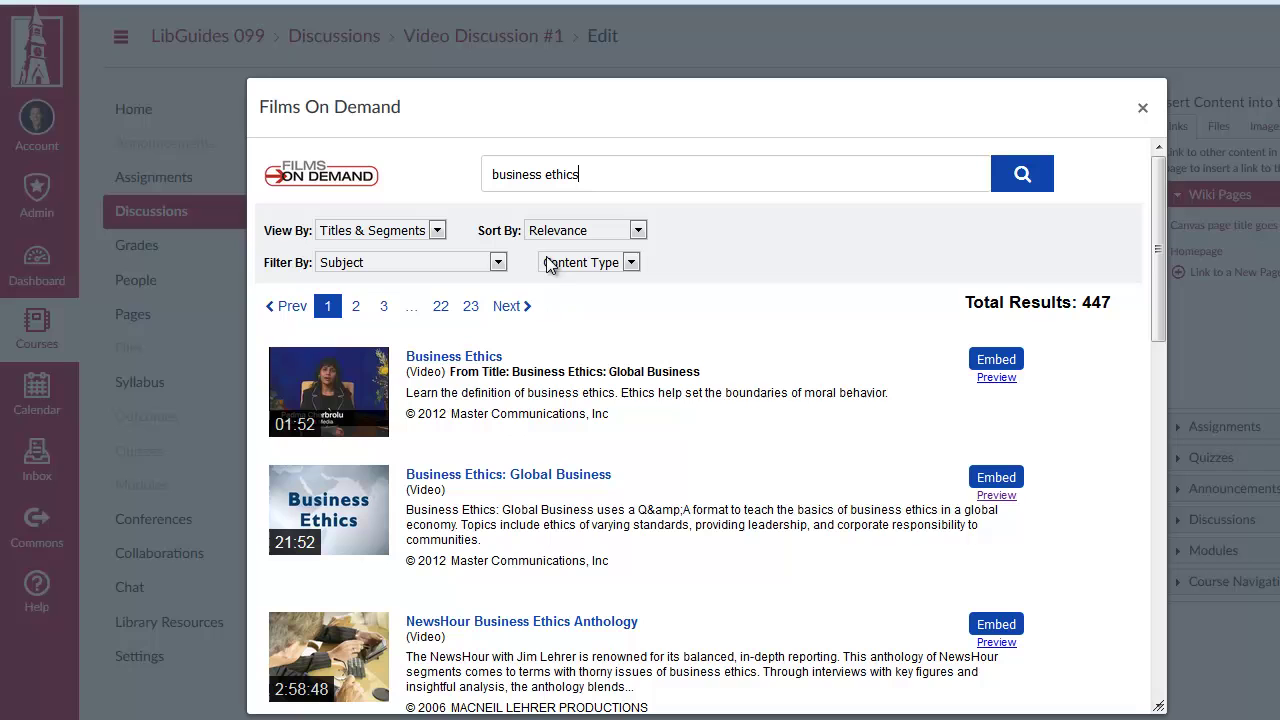
Sort the search results from newest to oldest and embed Ethics: Leadership Essentials in the discussion
left_click(636, 231)
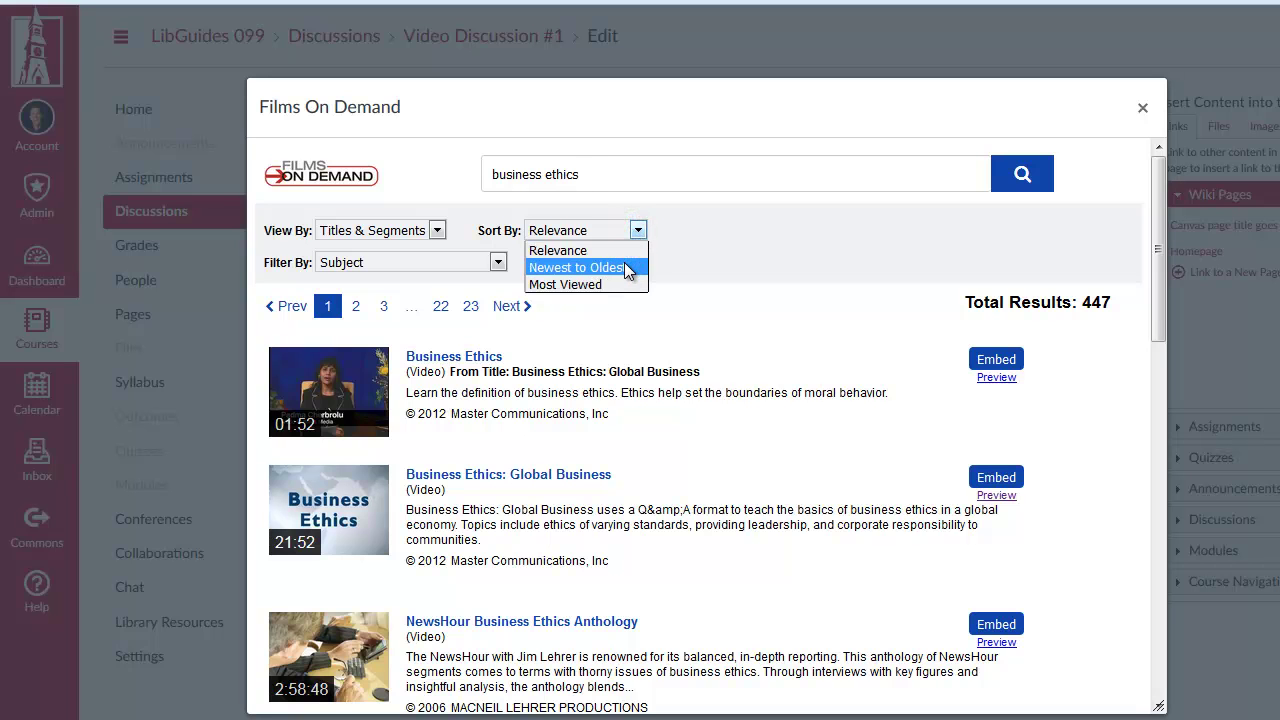
left_click(628, 268)
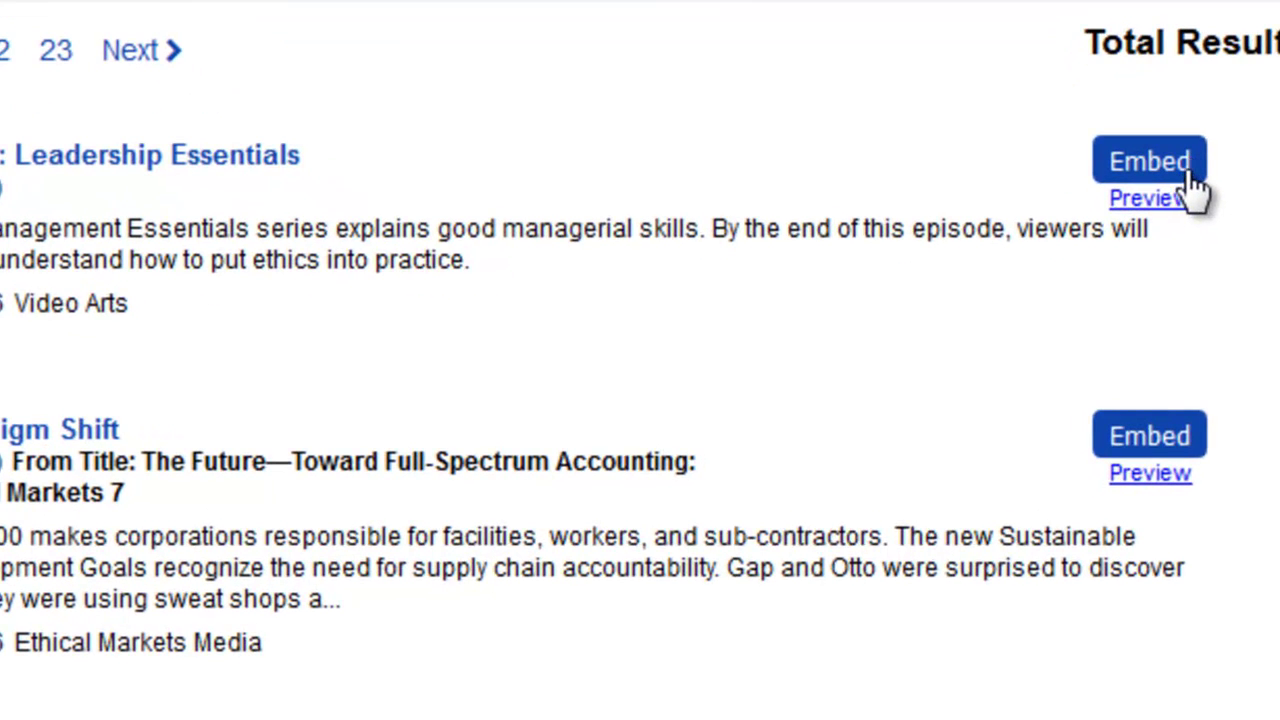
left_click(1192, 172)
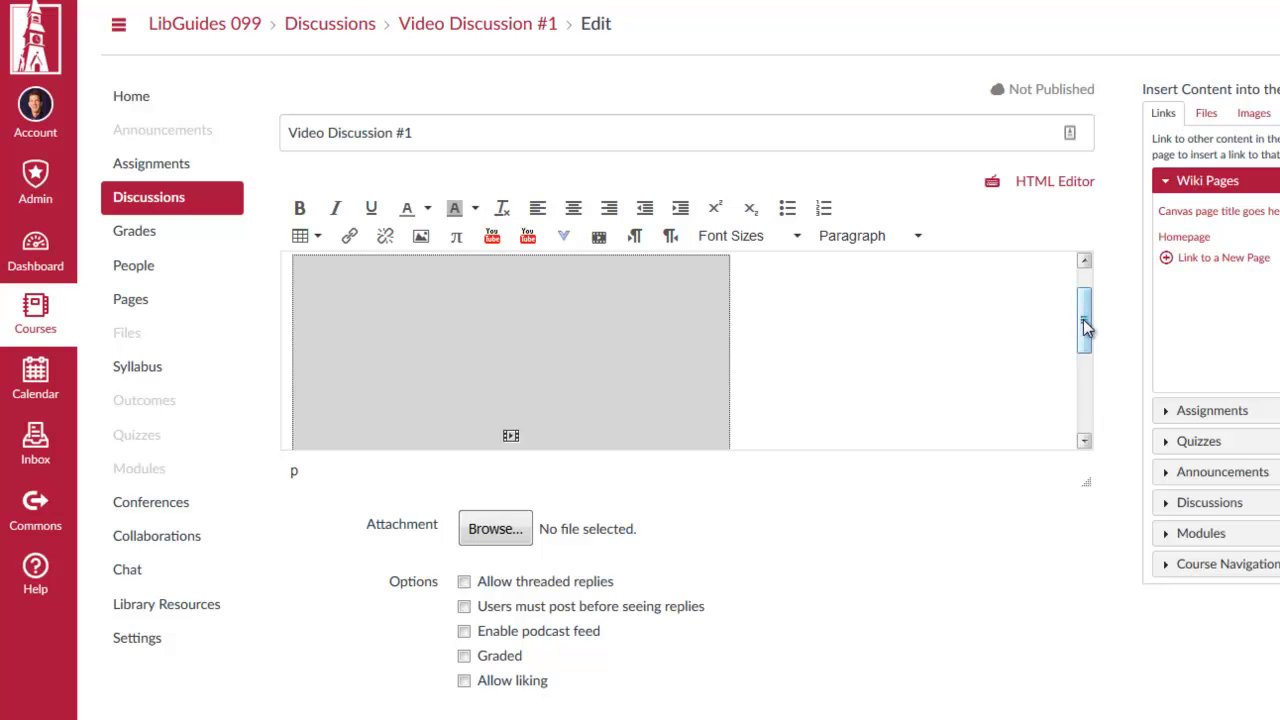
Save and publish Video Discussion #1 with its embedded video, and check the embedded player's volume control
left_click_drag(1086, 328, 1071, 409)
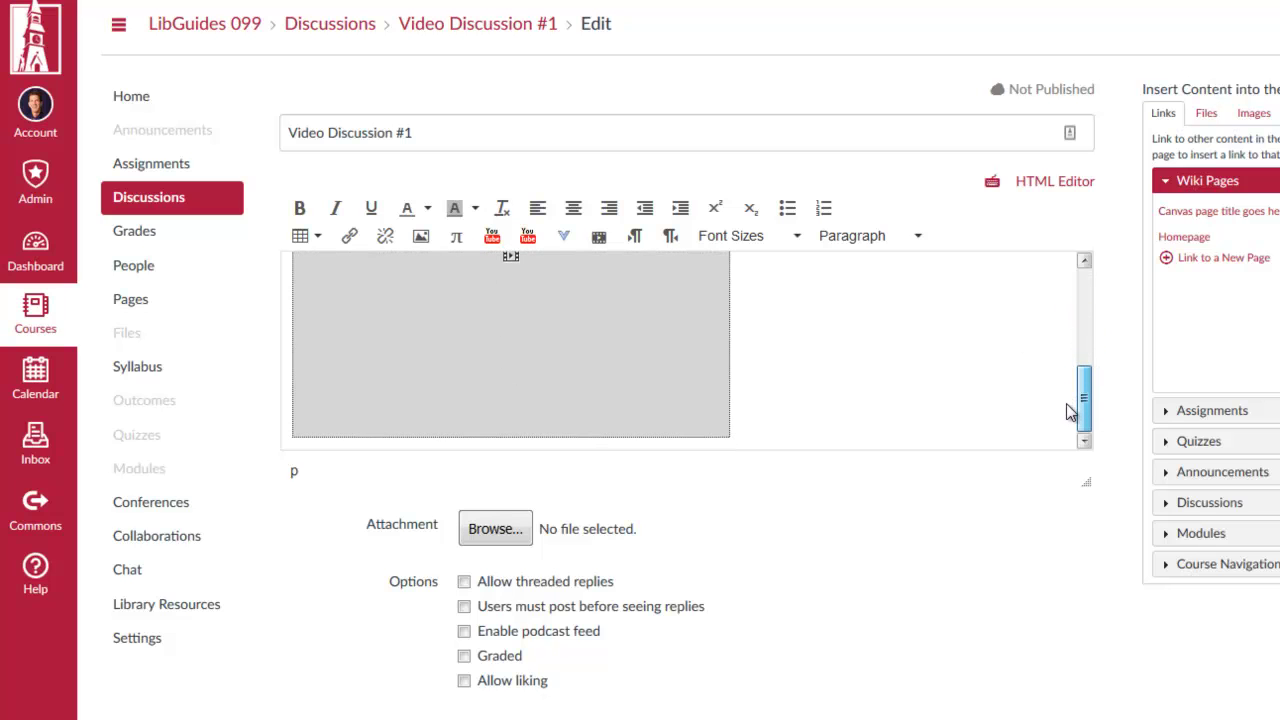
scroll(1025, 532, "down", 3)
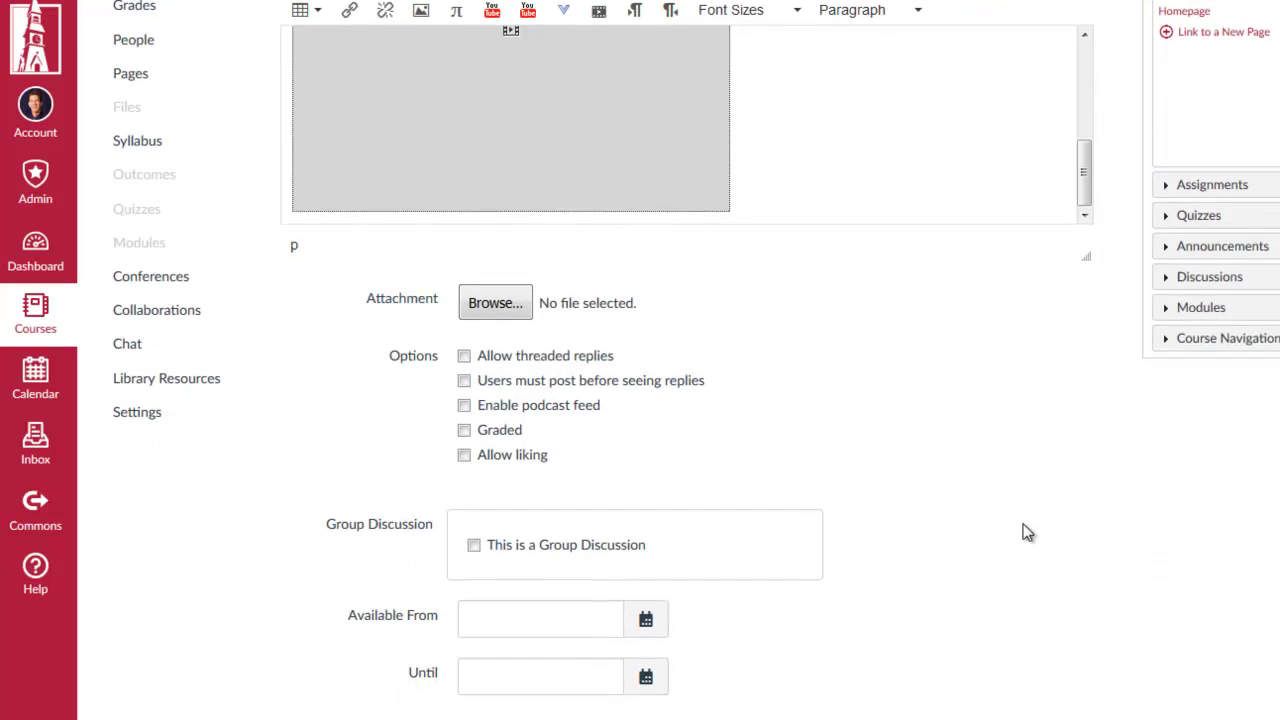
left_click(1012, 707)
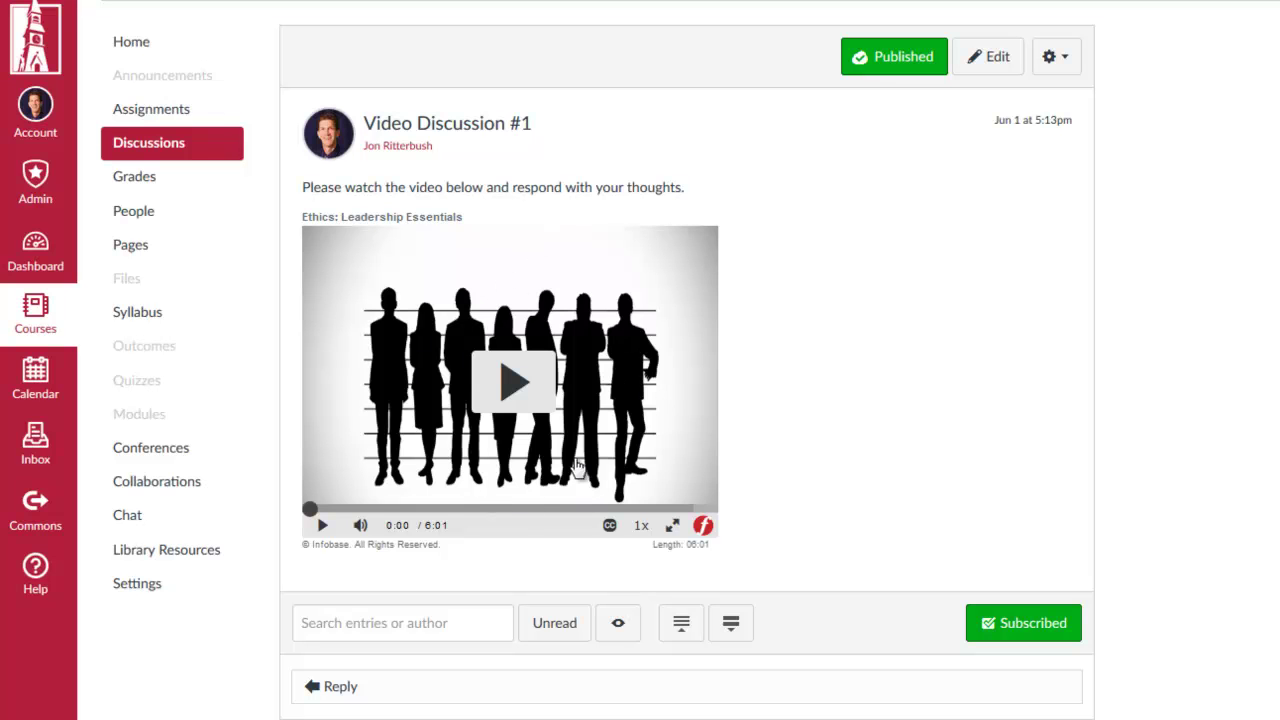
mouse_move(362, 533)
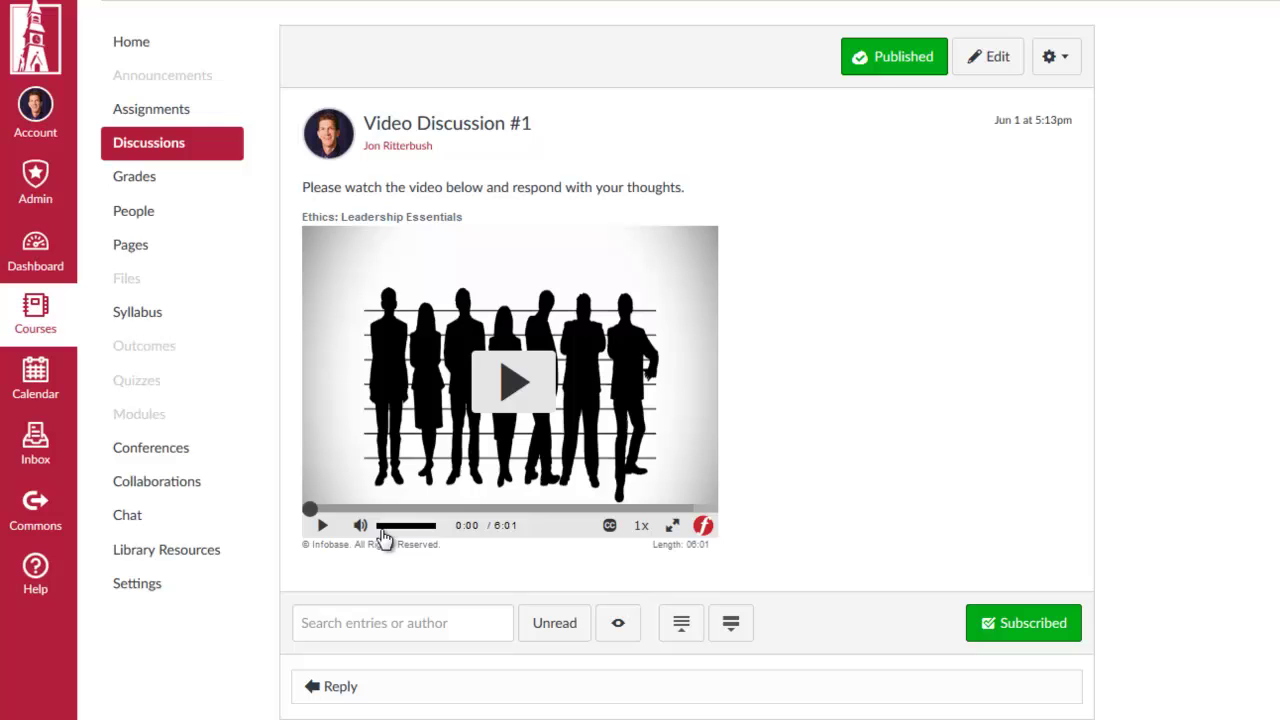